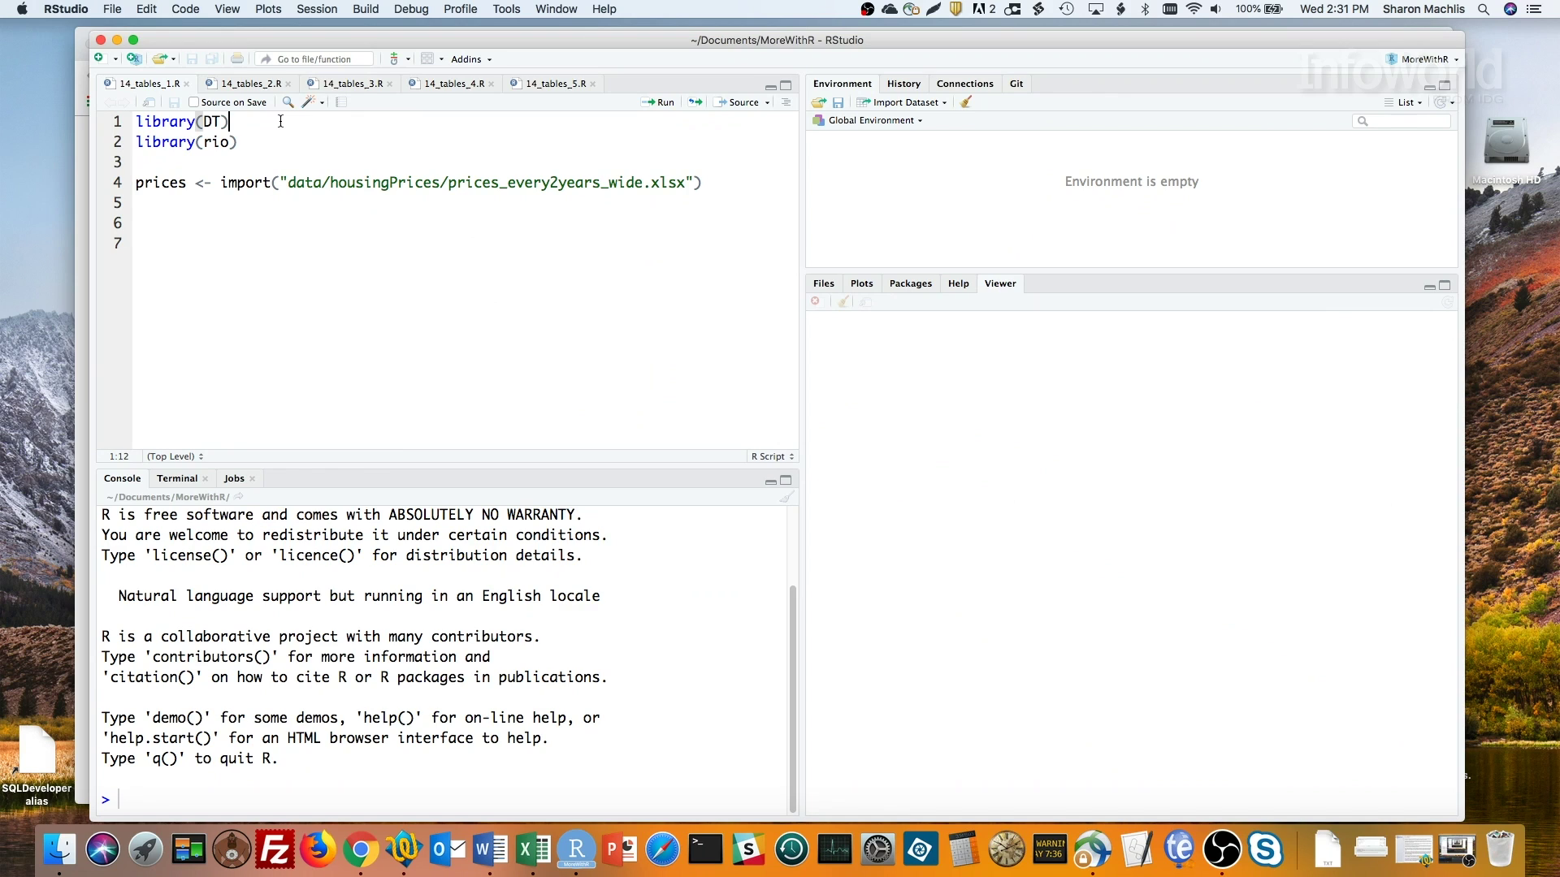
Step: Load the DT and rio packages and import the housing prices xlsx into prices
key("ctrl+Return")
key("ctrl+Return")
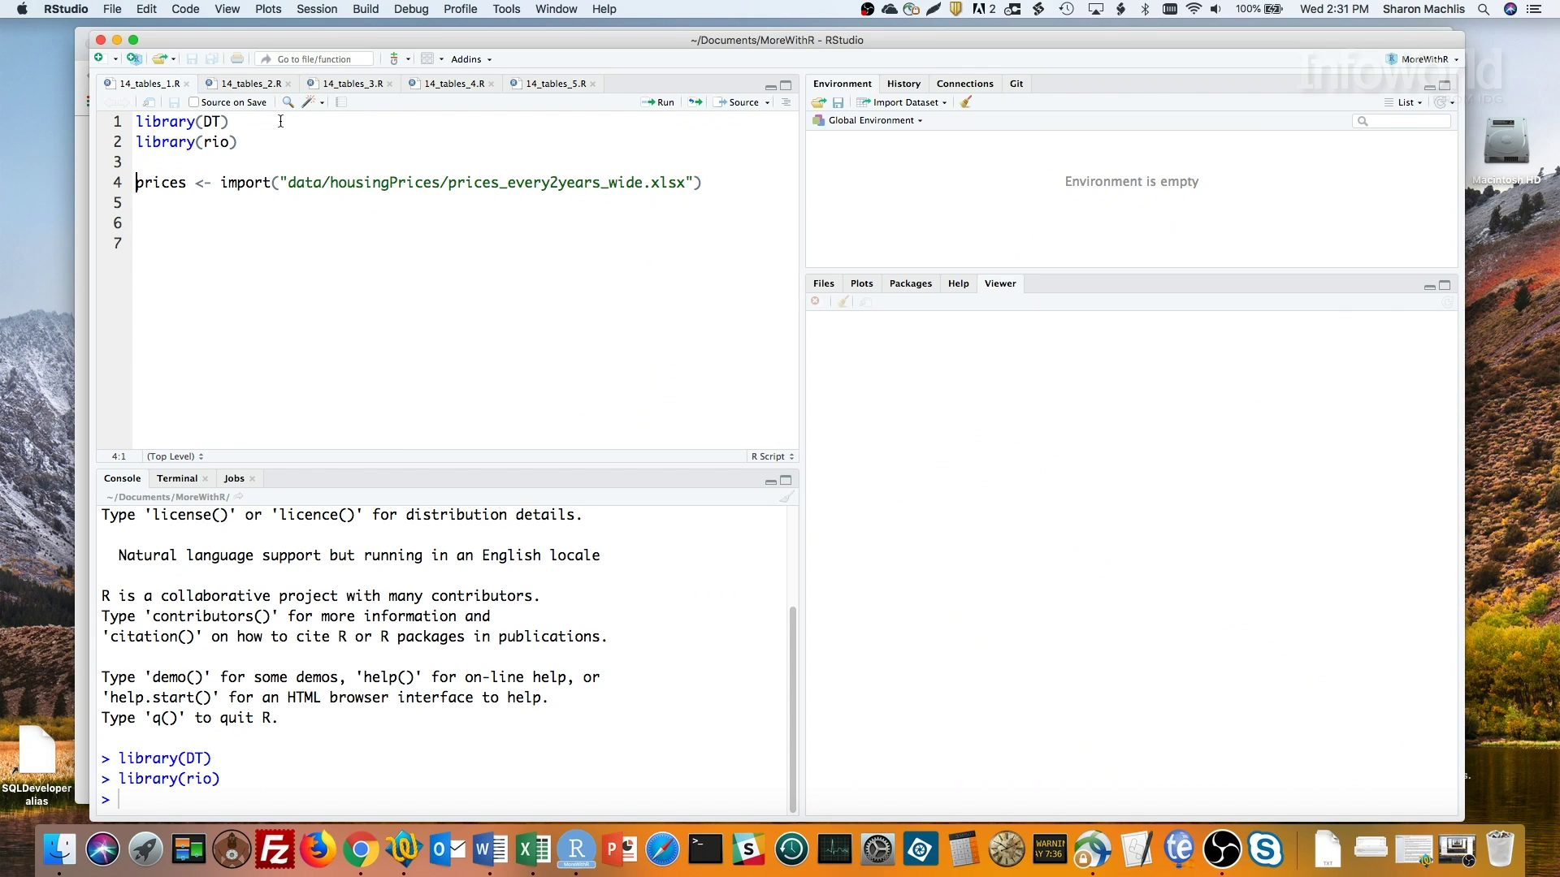
key("ctrl+Return")
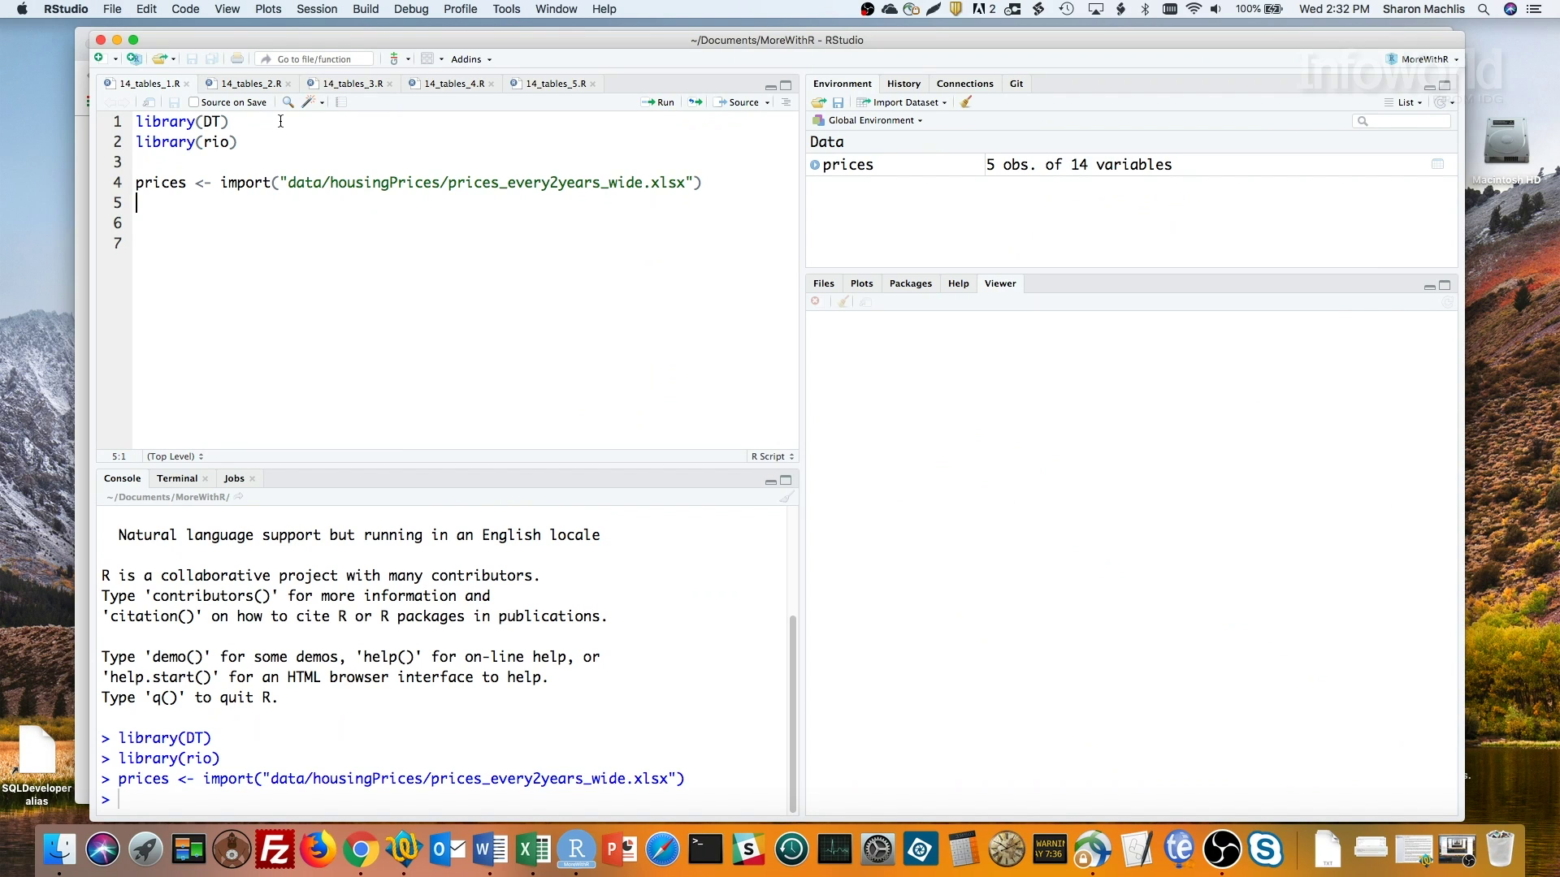
Step: Print the prices data frame in the console to inspect its metro areas and Change column
left_click(184, 801)
type("prices")
key("Return")
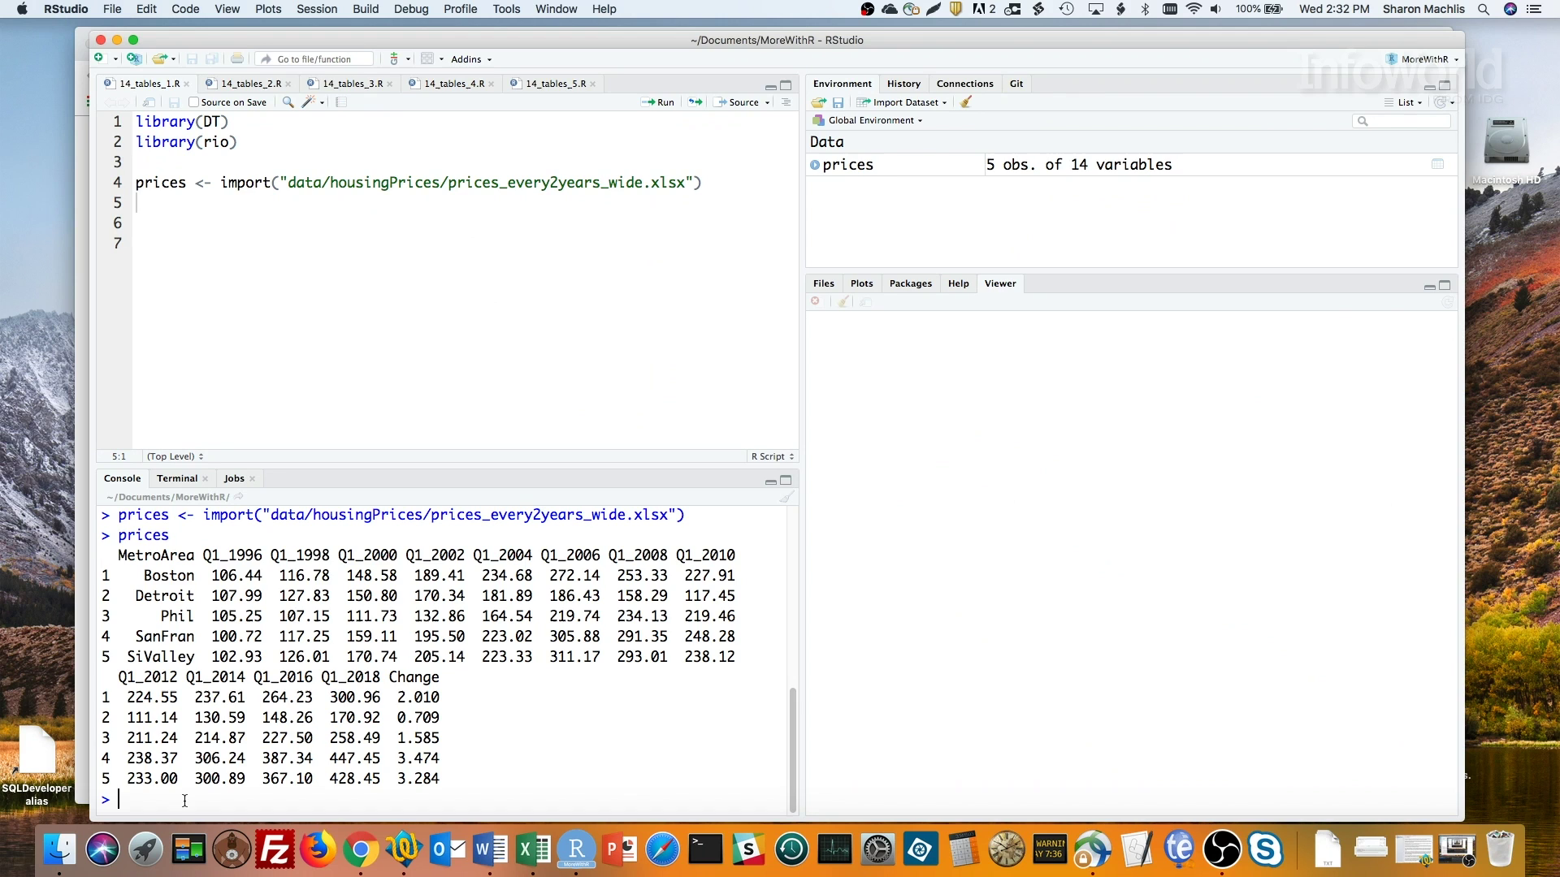
Step: Render prices with datatable(prices) from 14_tables_2.R and show it in a browser window
left_click(250, 83)
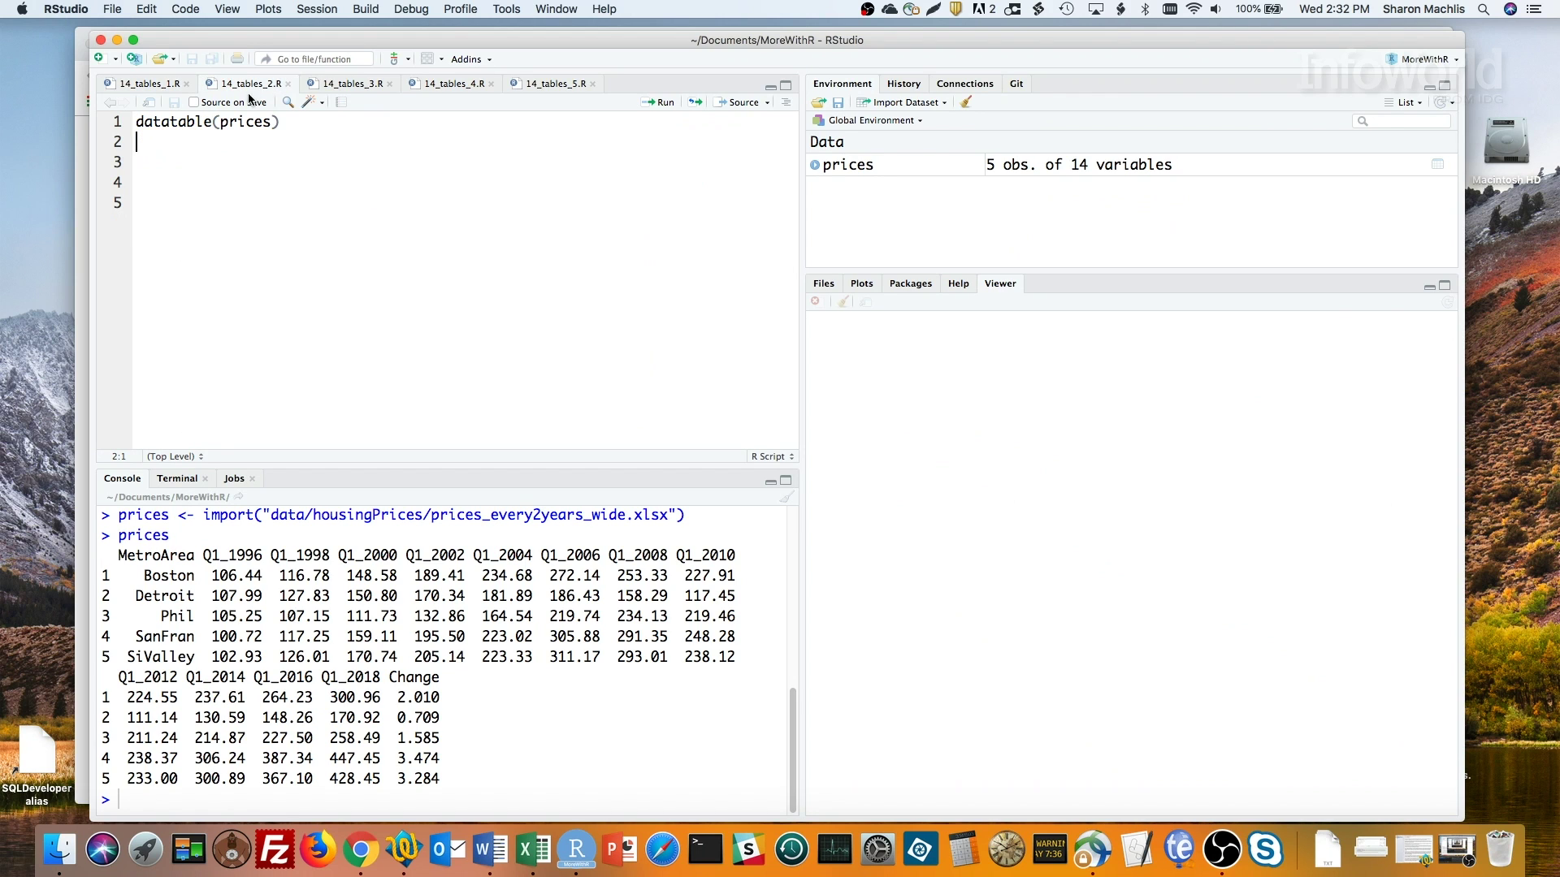
left_click(287, 122)
key("ctrl+Return")
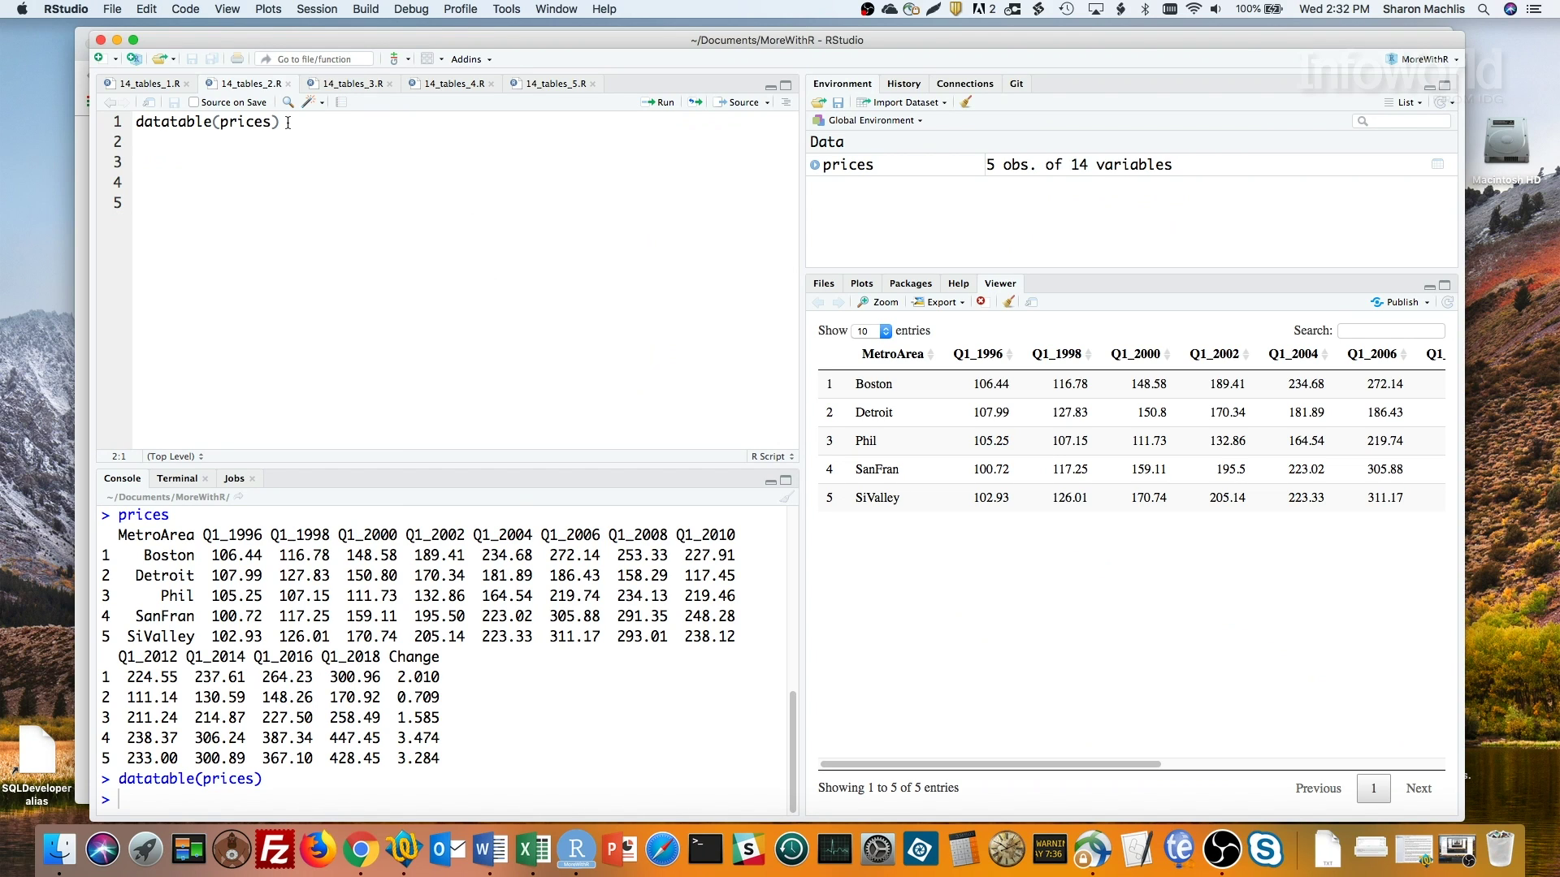
left_click(1031, 303)
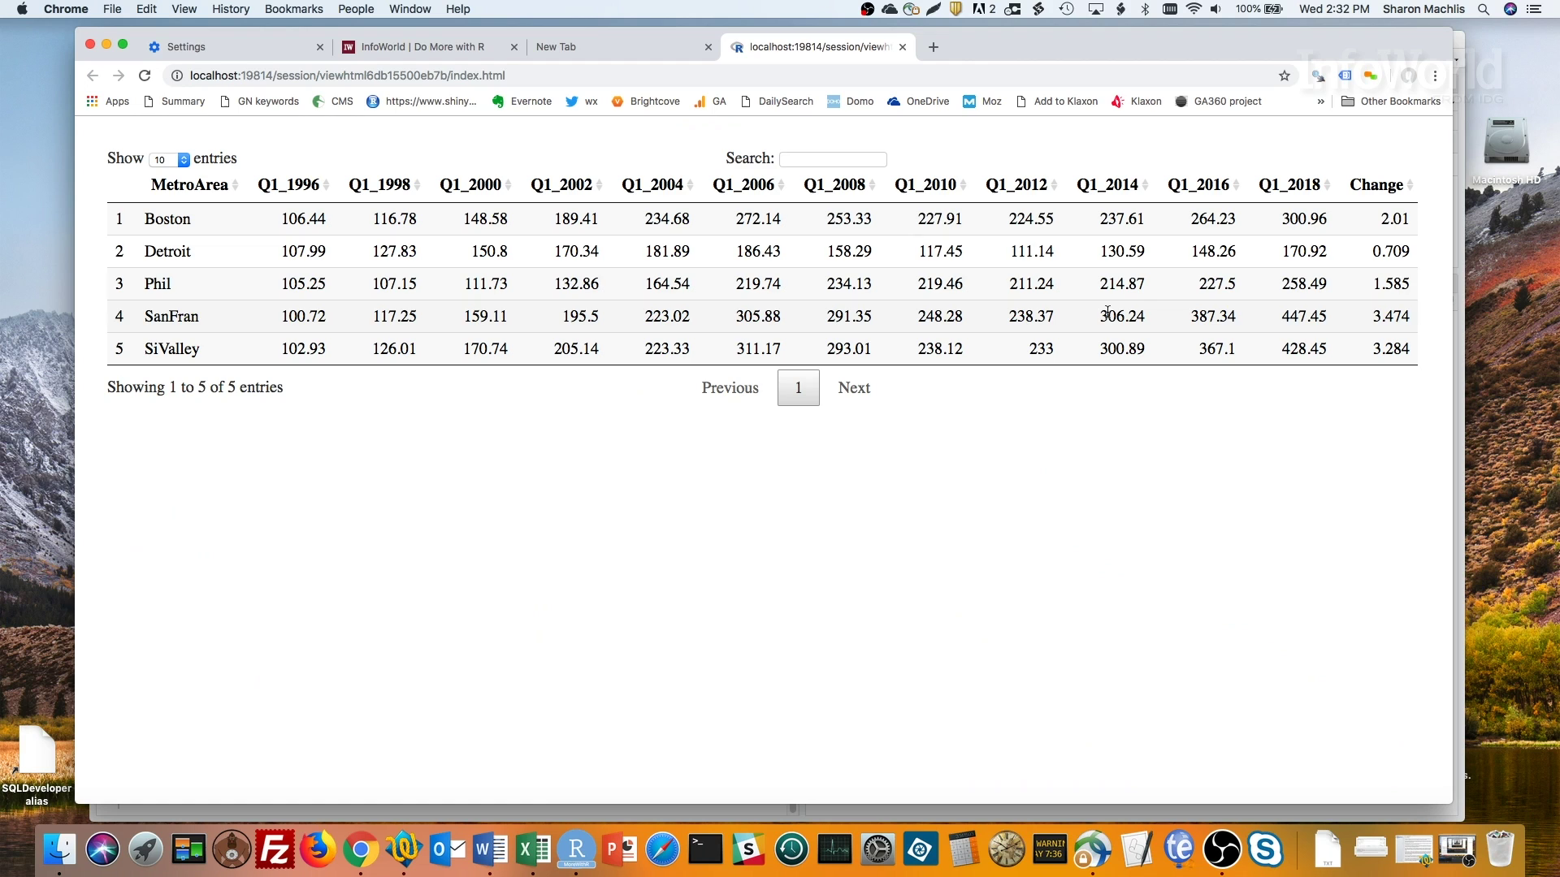
Step: Sort the table by Q1_2010 descending and search for 'sanf' to isolate SanFran
left_click(962, 189)
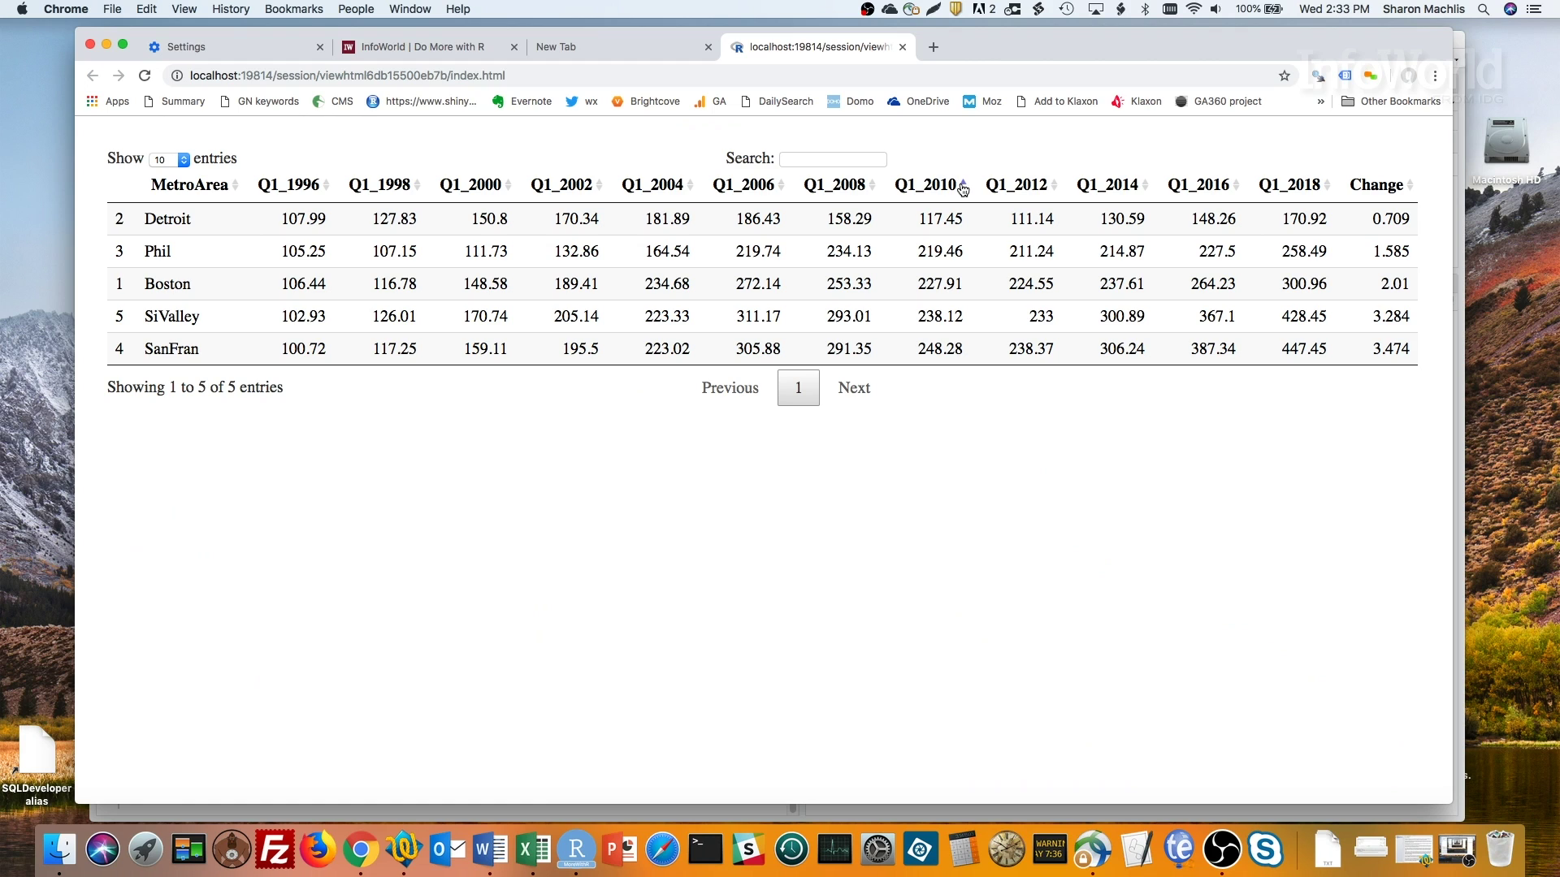
left_click(961, 190)
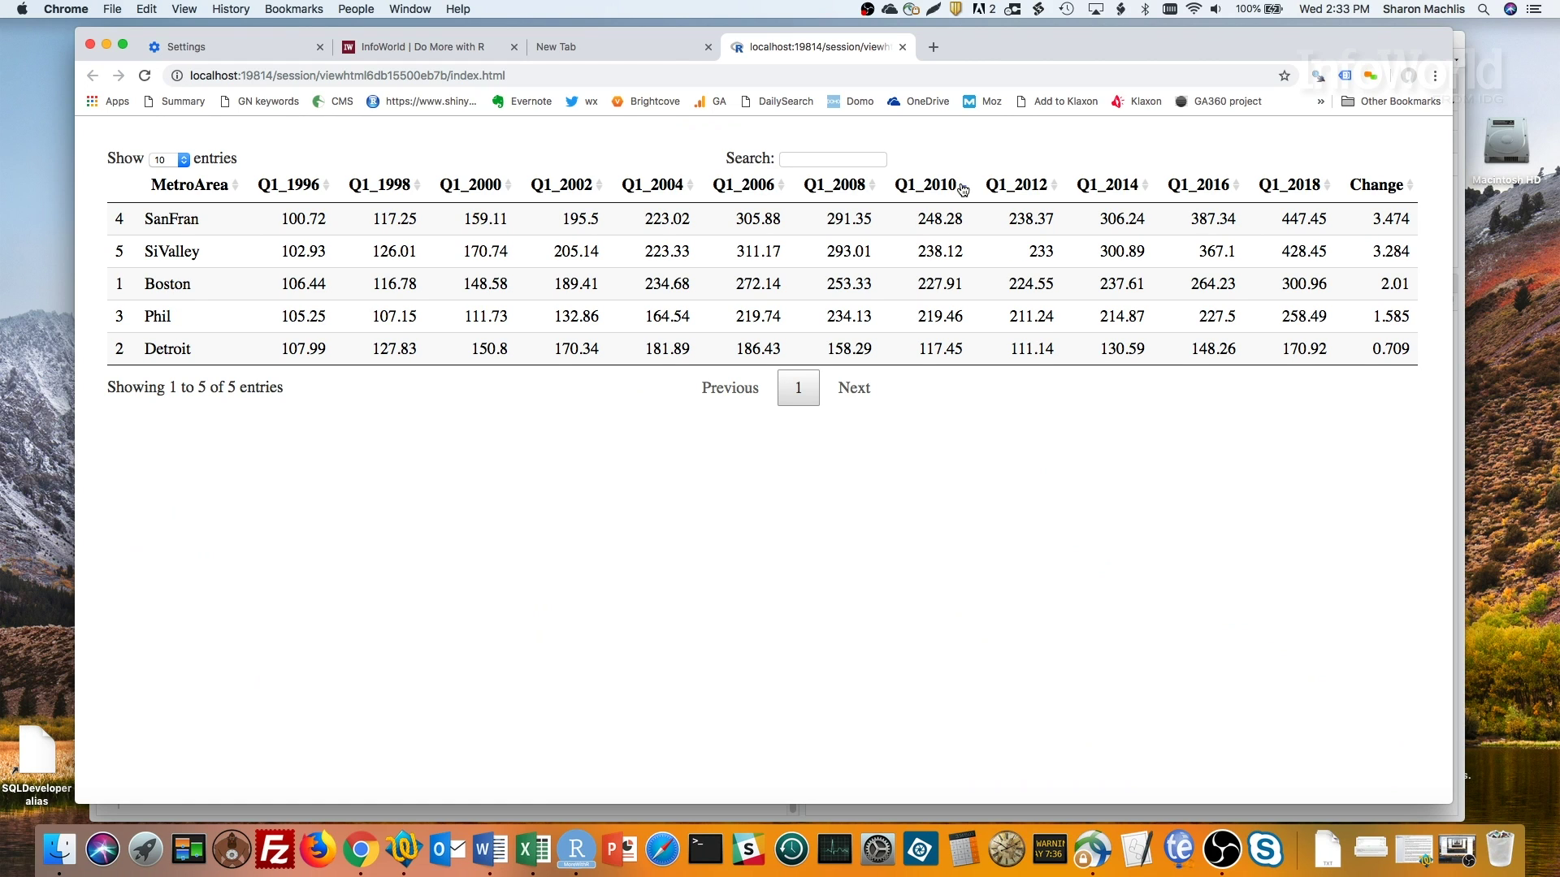
left_click(860, 159)
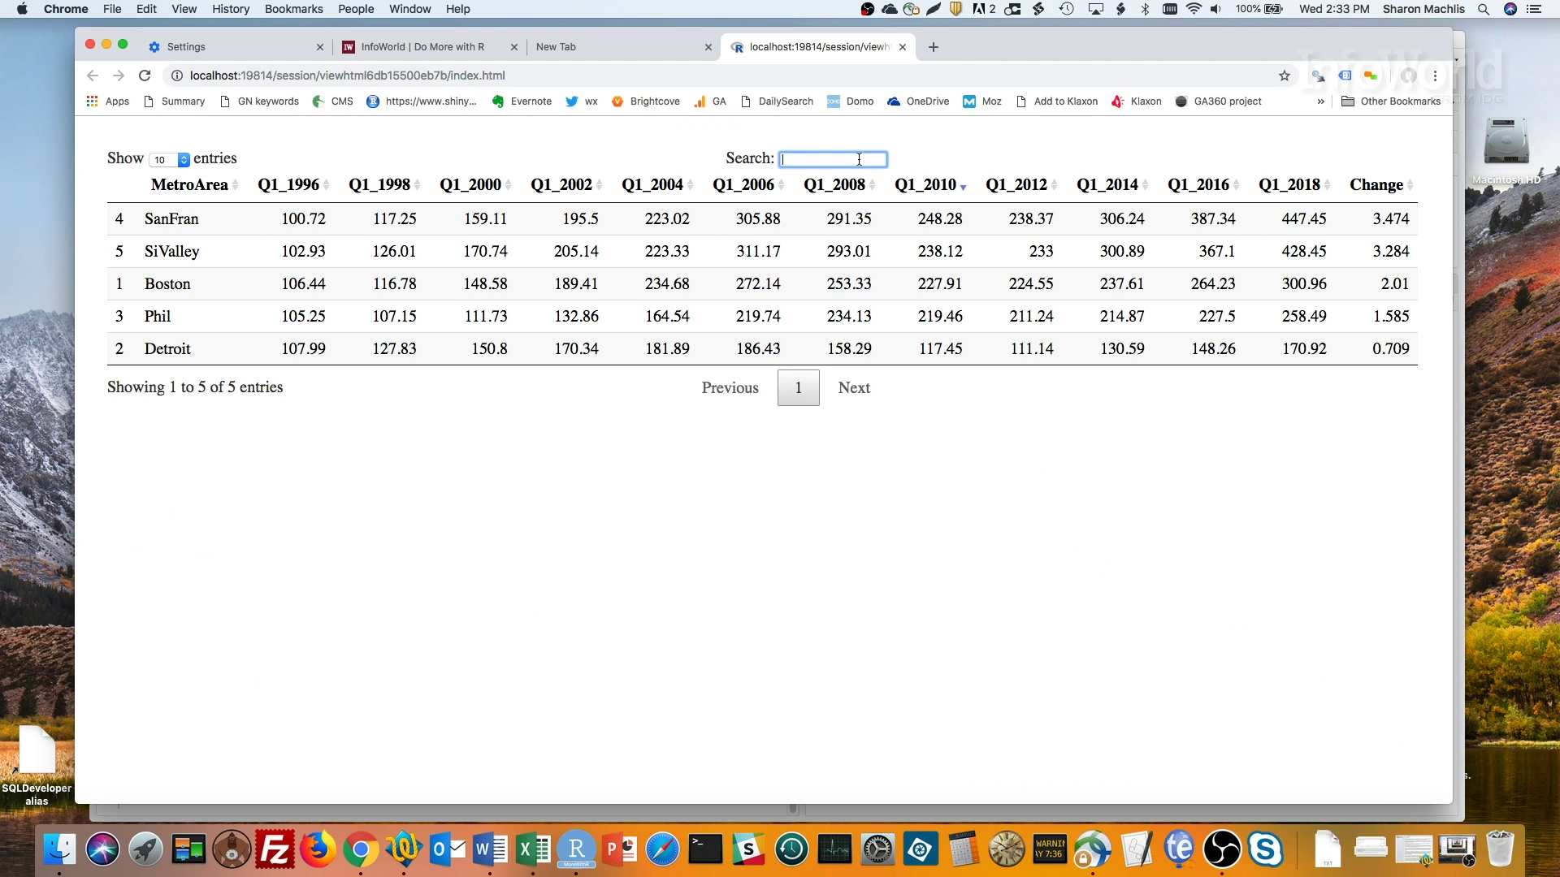
type("sanf")
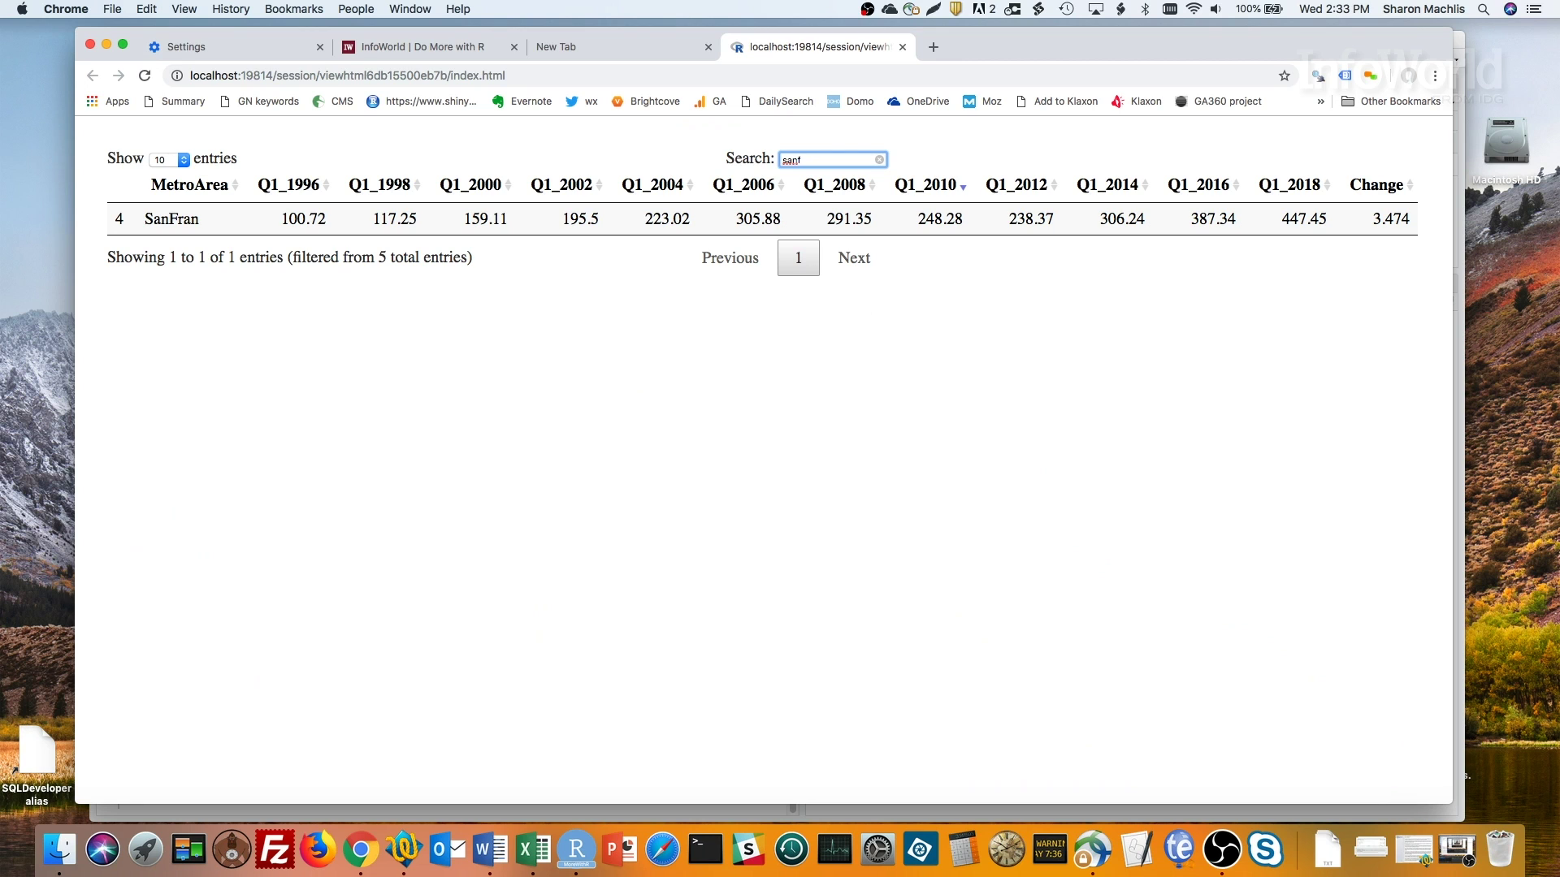
Step: Run datatable(prices, filter = 'top') from 14_tables_3.R and open it in Chrome
left_click(571, 848)
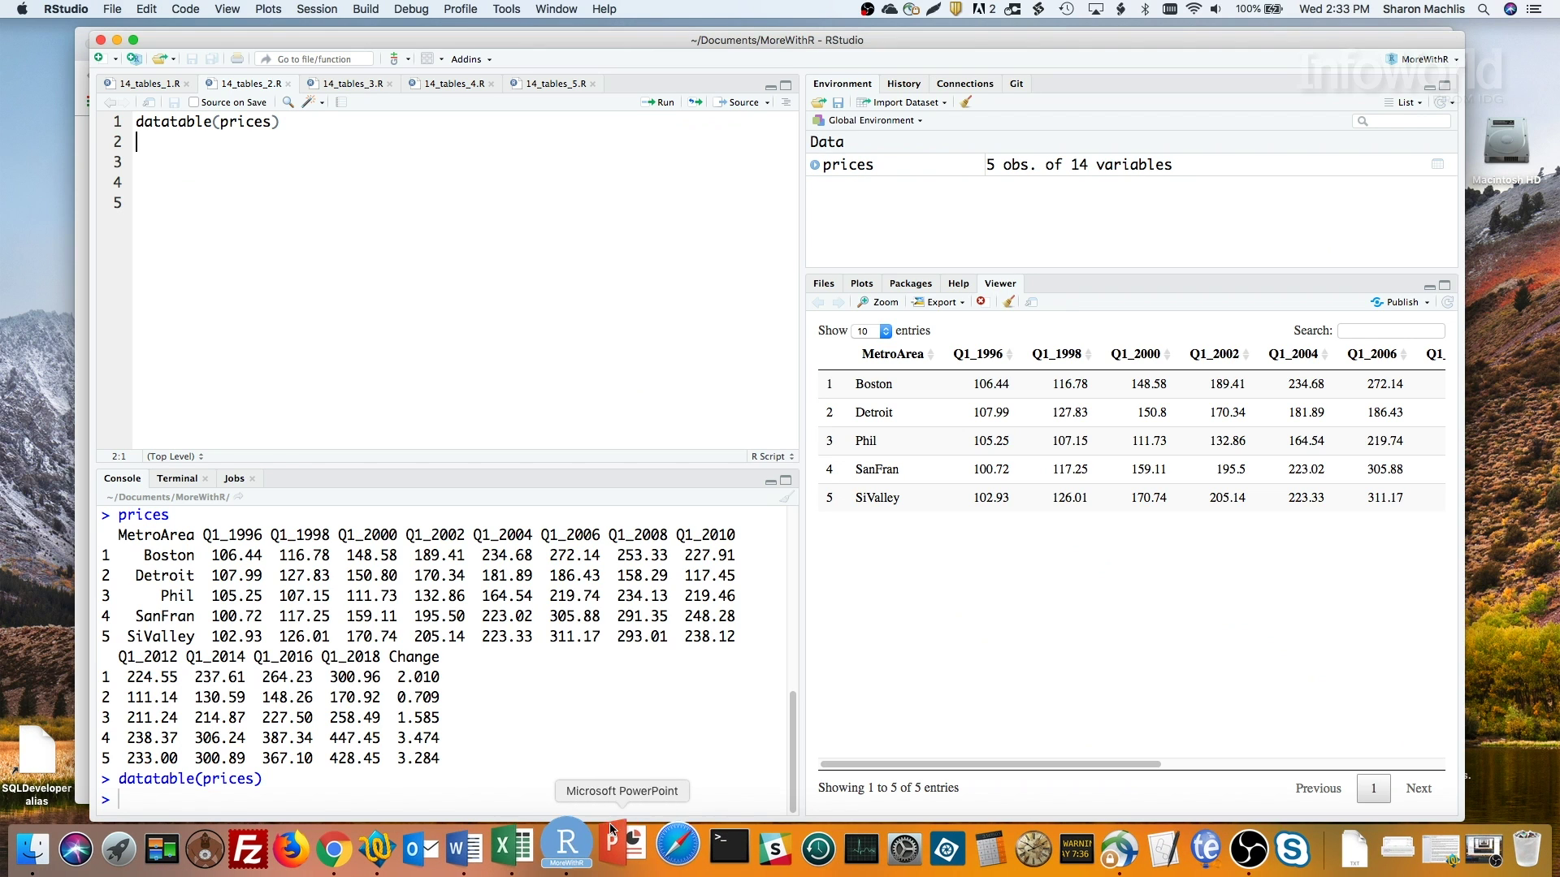
left_click(351, 83)
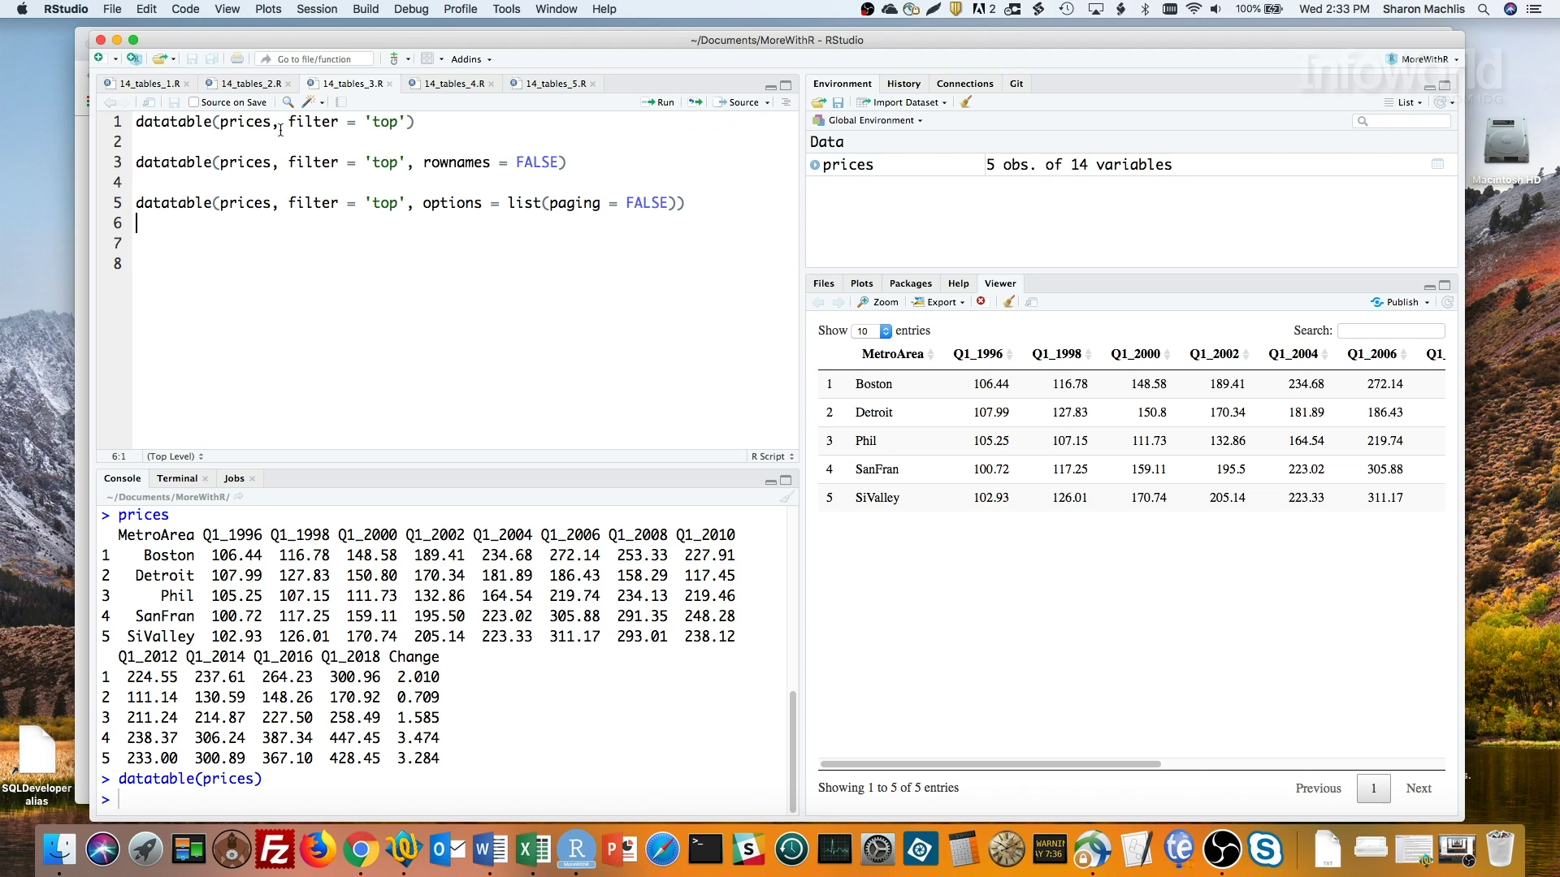
left_click(427, 122)
key("super+Return")
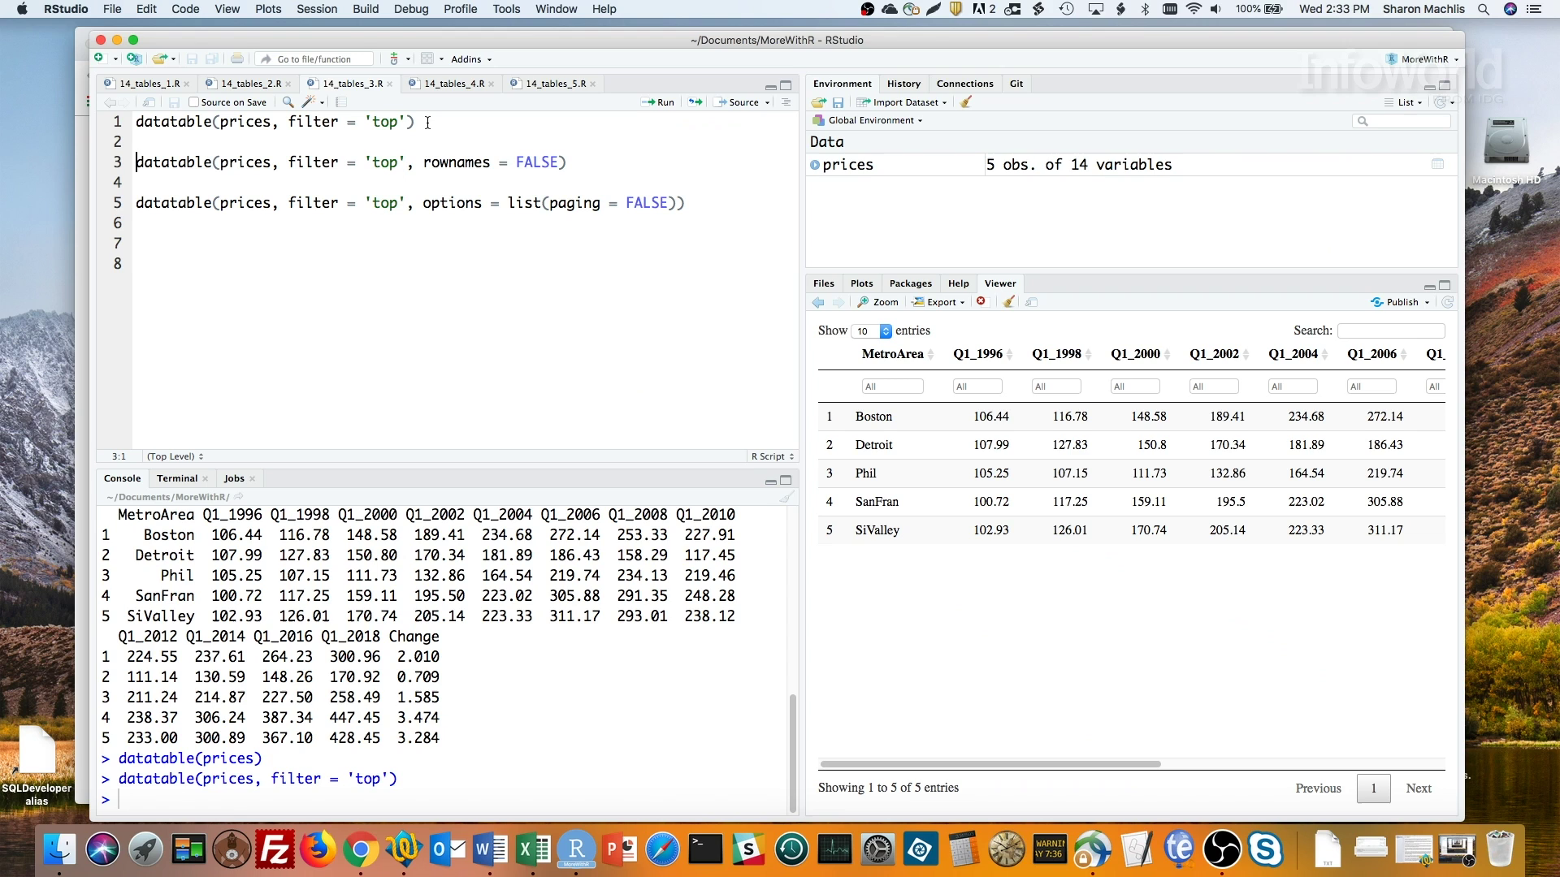
left_click(1030, 301)
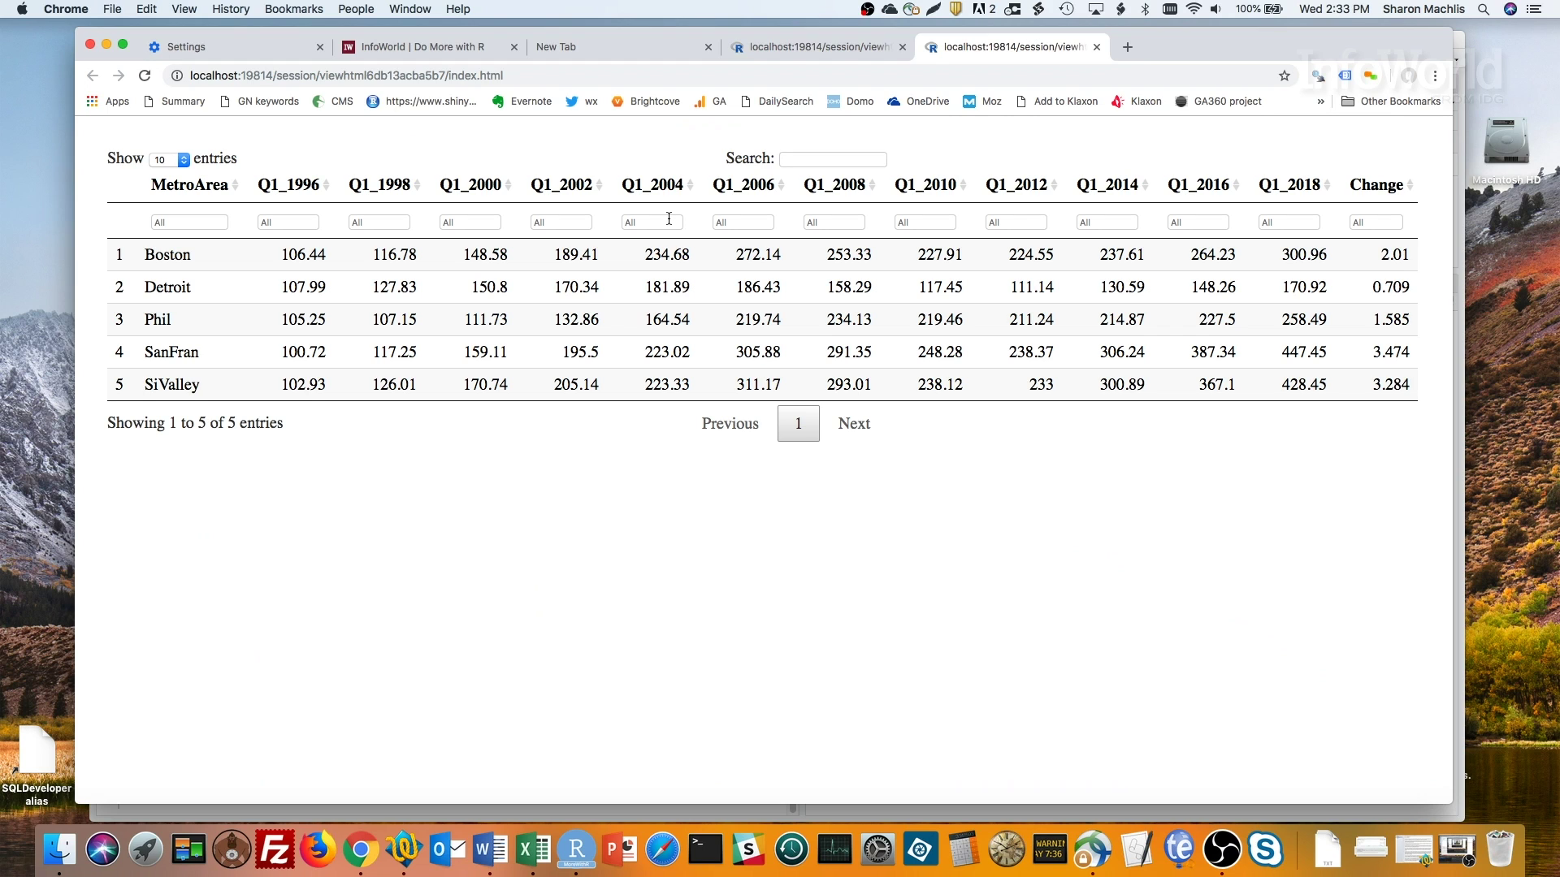
Step: Set the Q1_2016 filter minimum to 250, leaving Boston, SanFran and SiValley
left_click(1216, 223)
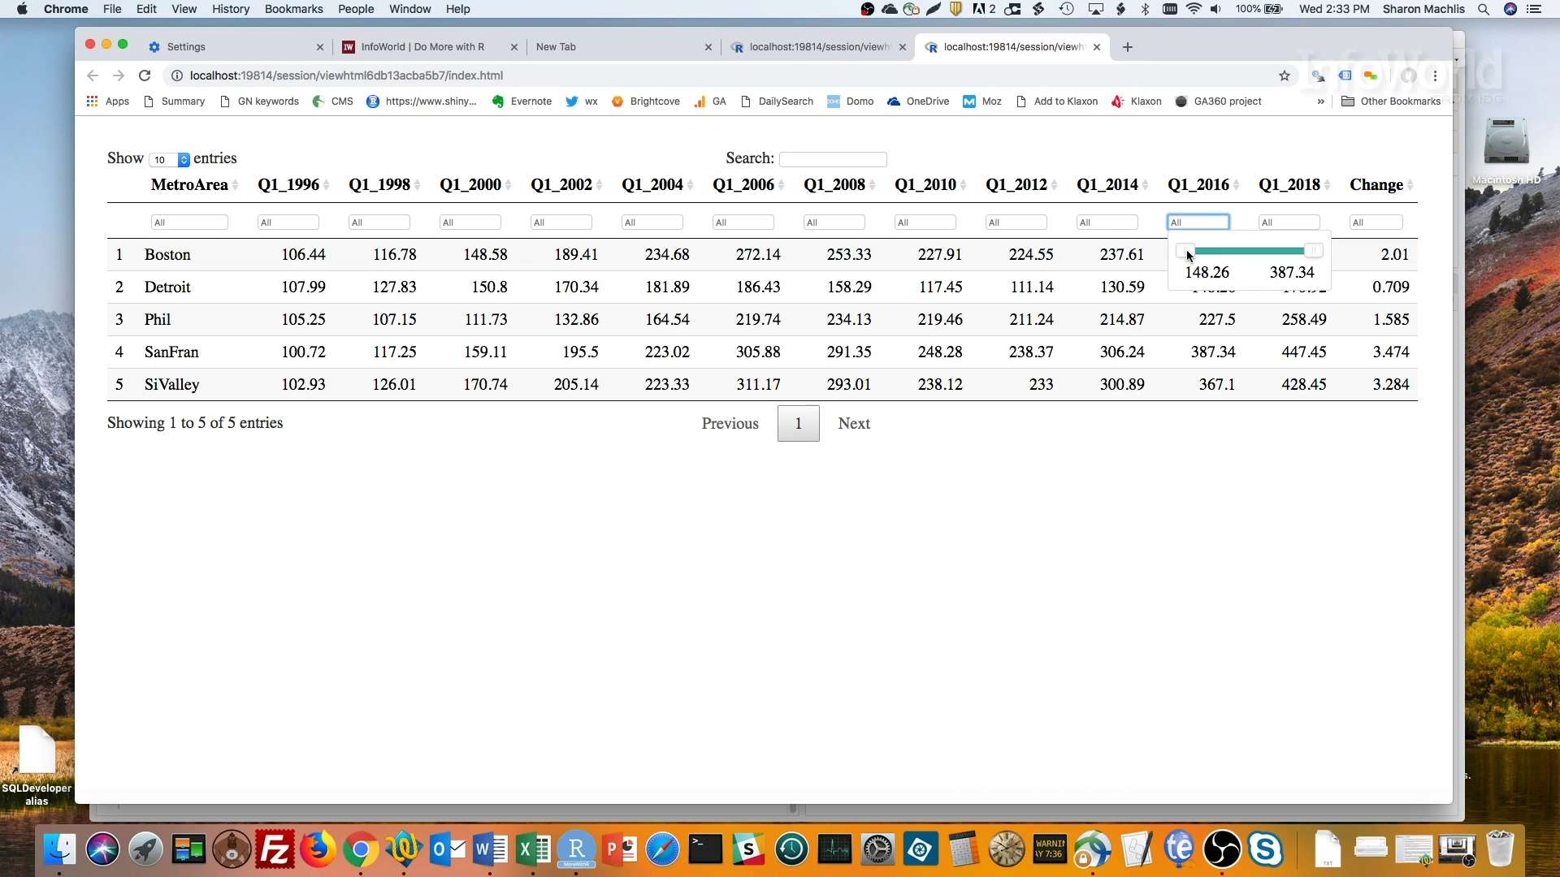
left_click_drag(1188, 254, 1243, 253)
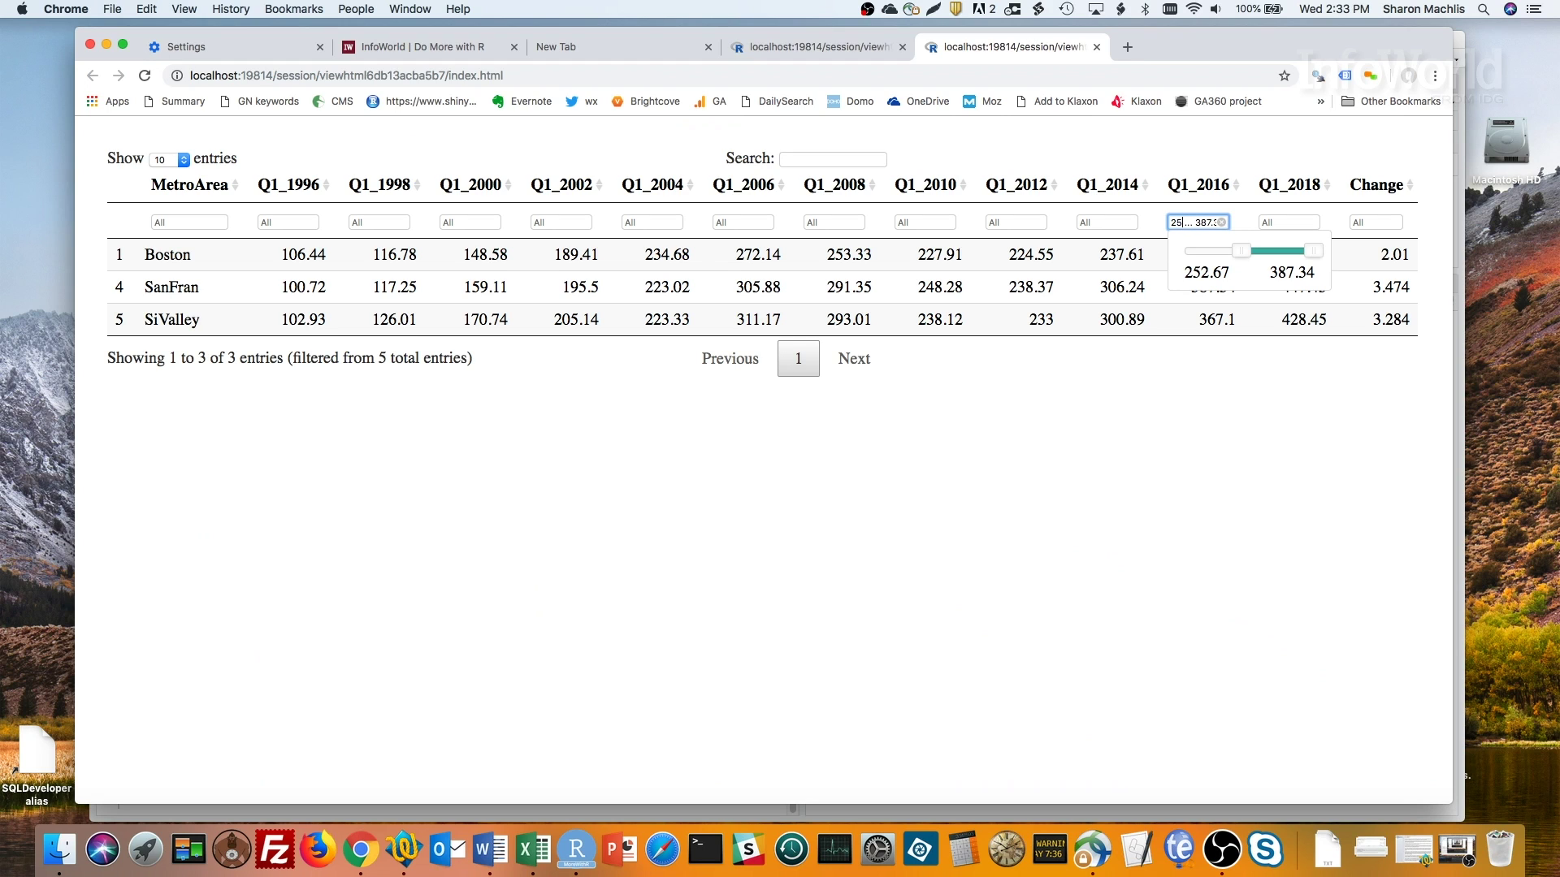
key("Delete")
key("Delete")
key("Delete")
type("0")
left_click(1143, 451)
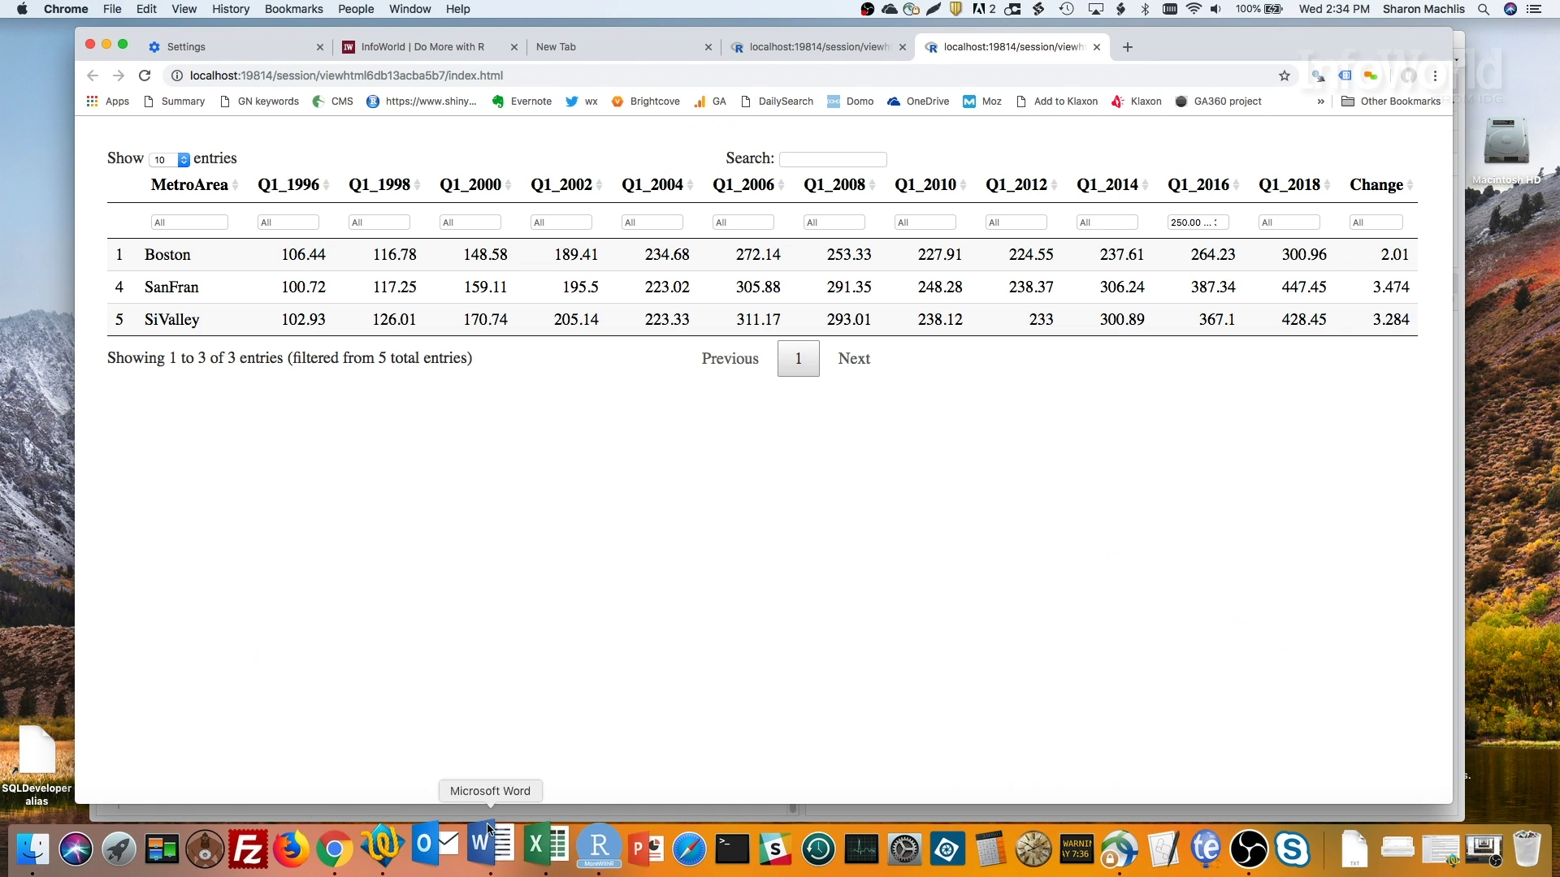
left_click(581, 836)
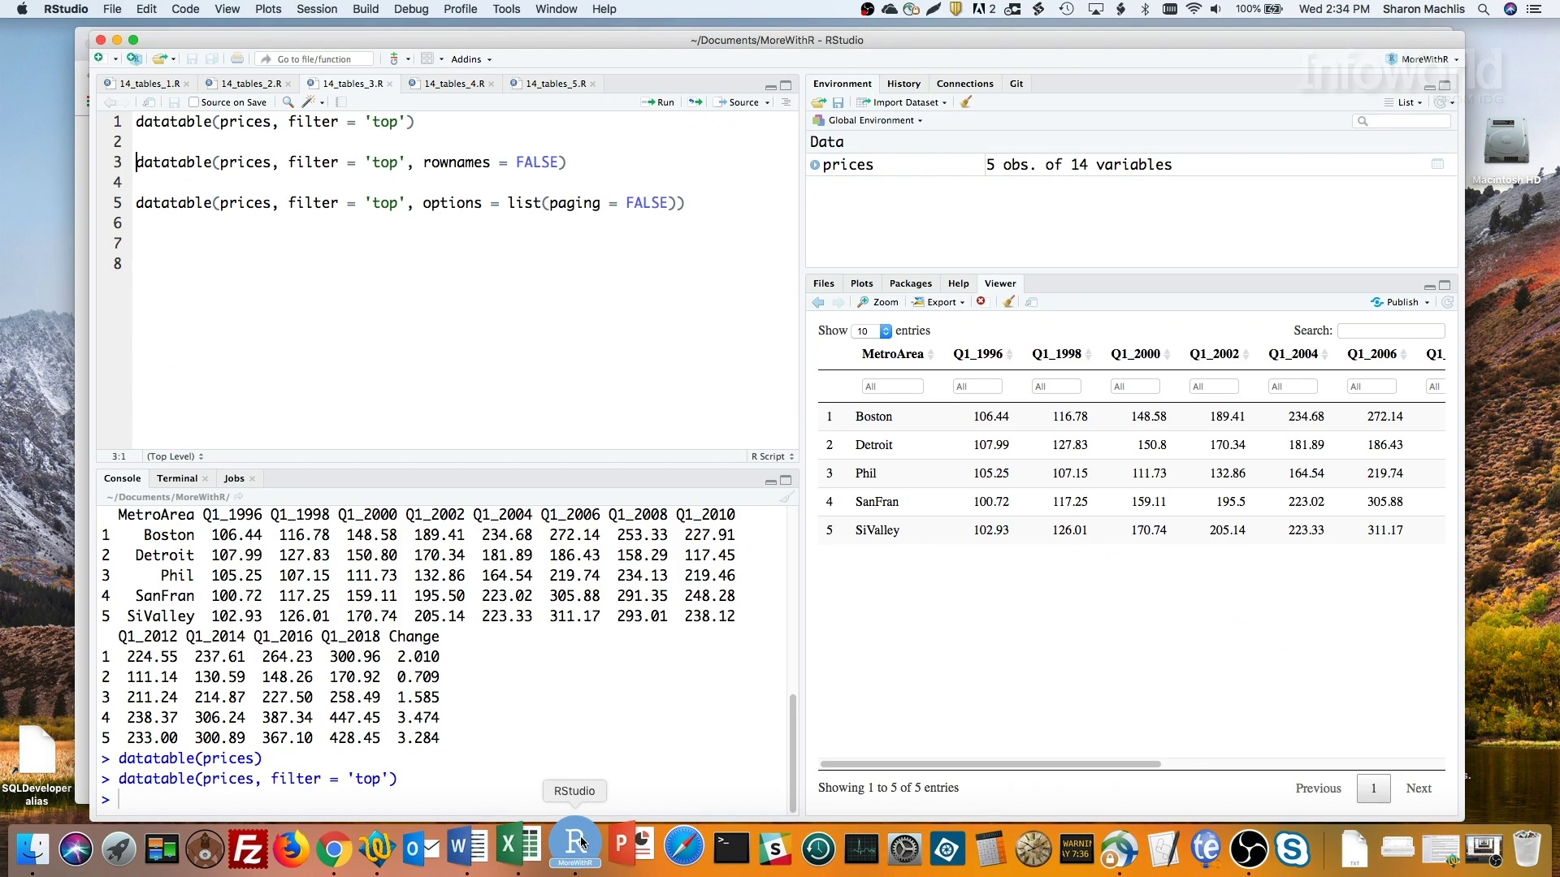
Step: Rerun datatable(prices, filter = 'top', rownames = FALSE) to drop the row-number column
left_click(572, 161)
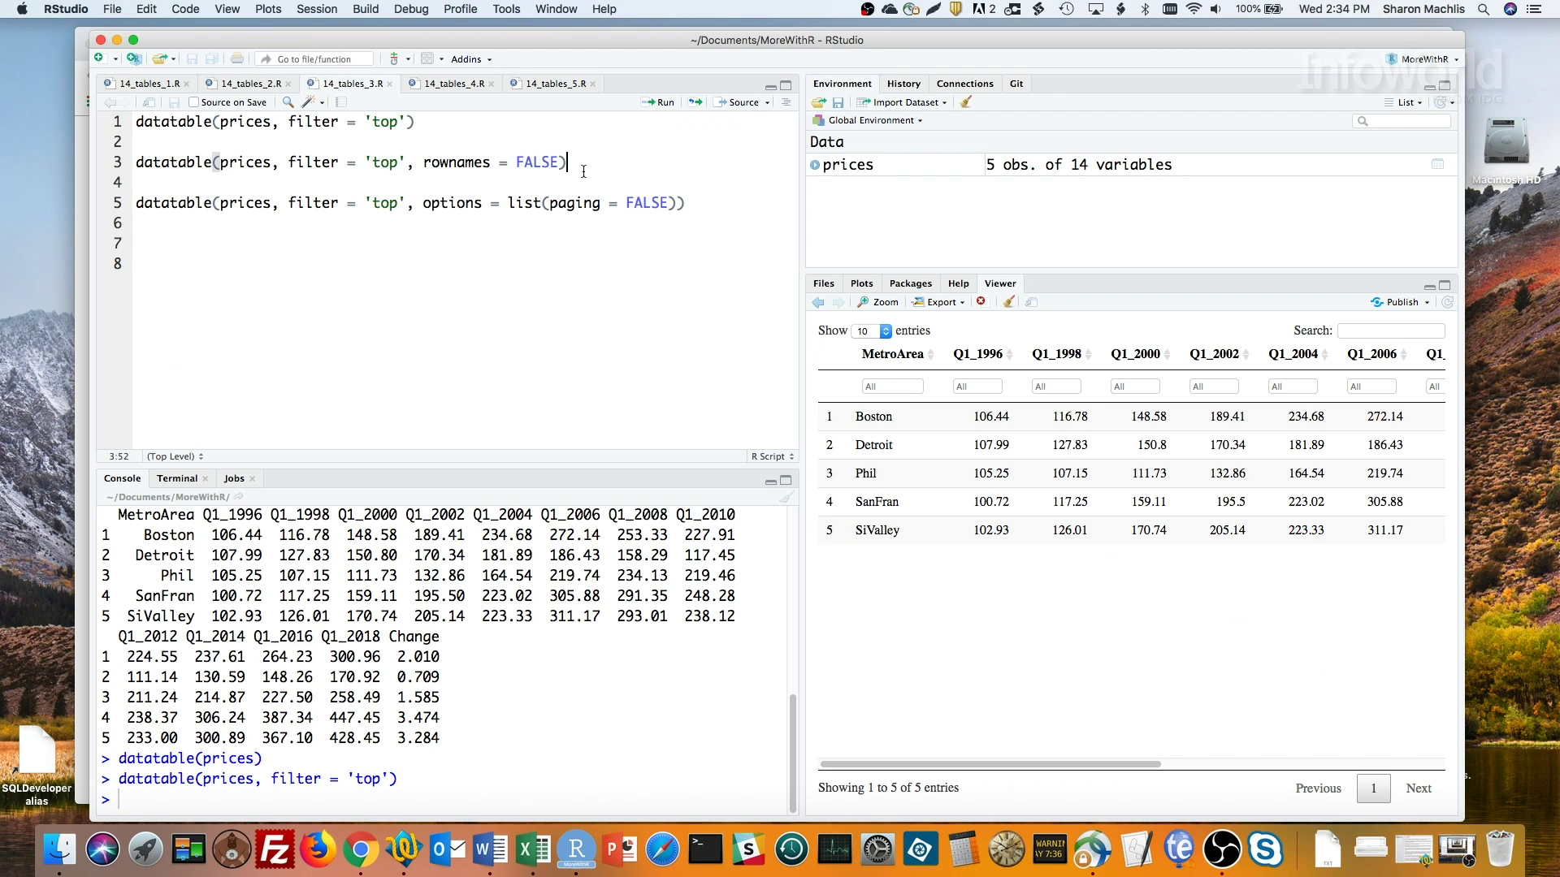
key("ctrl+Return")
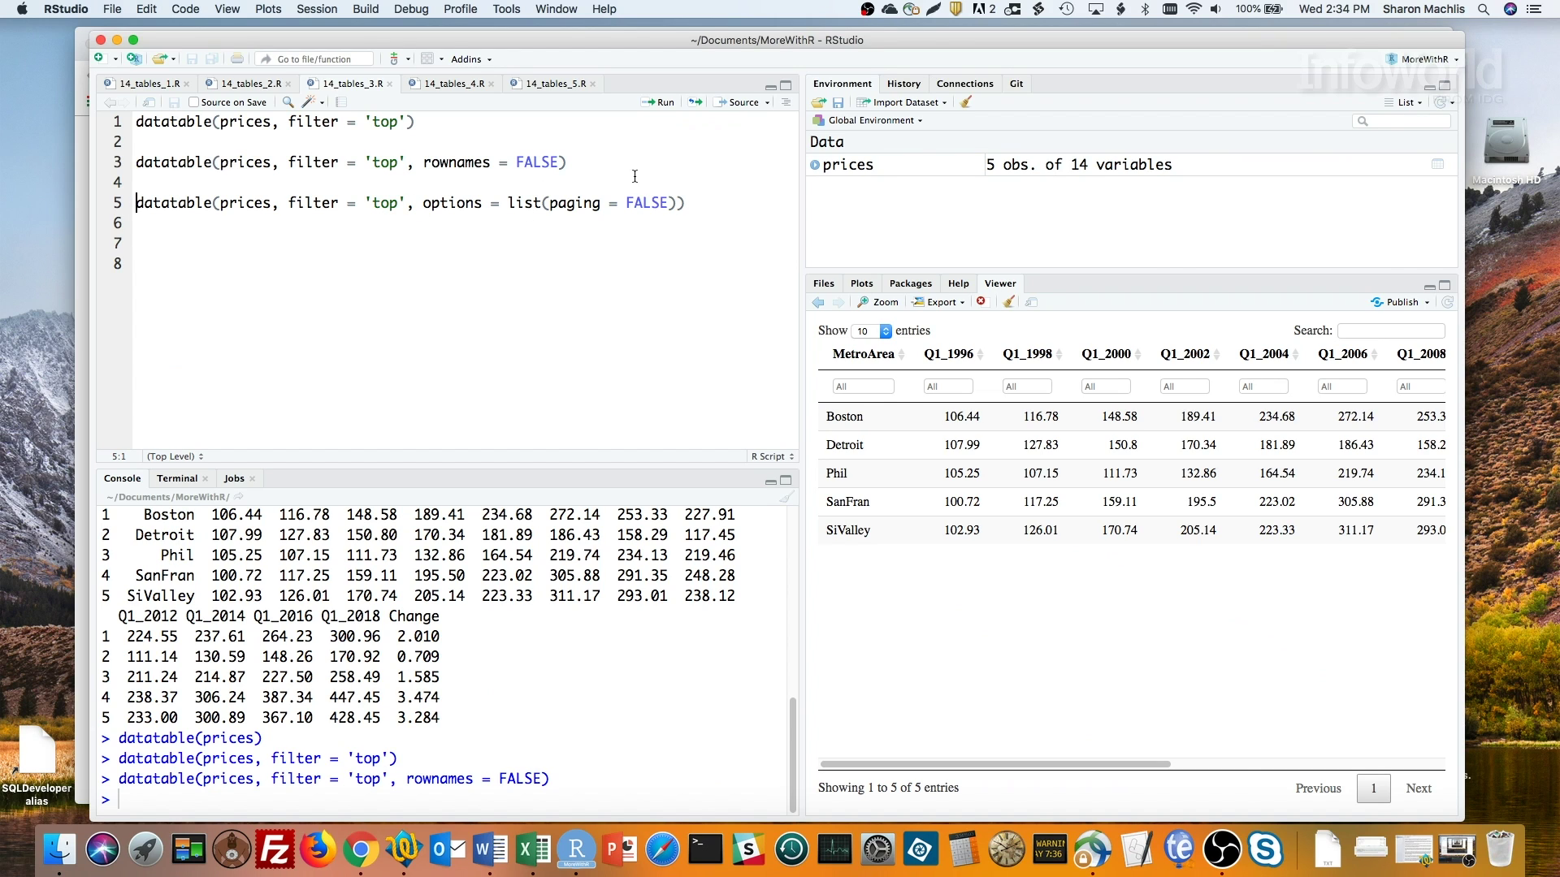
Step: Rerun the filtered datatable with options = list(paging = FALSE) to list all five rows
left_click(707, 200)
key("super+Return")
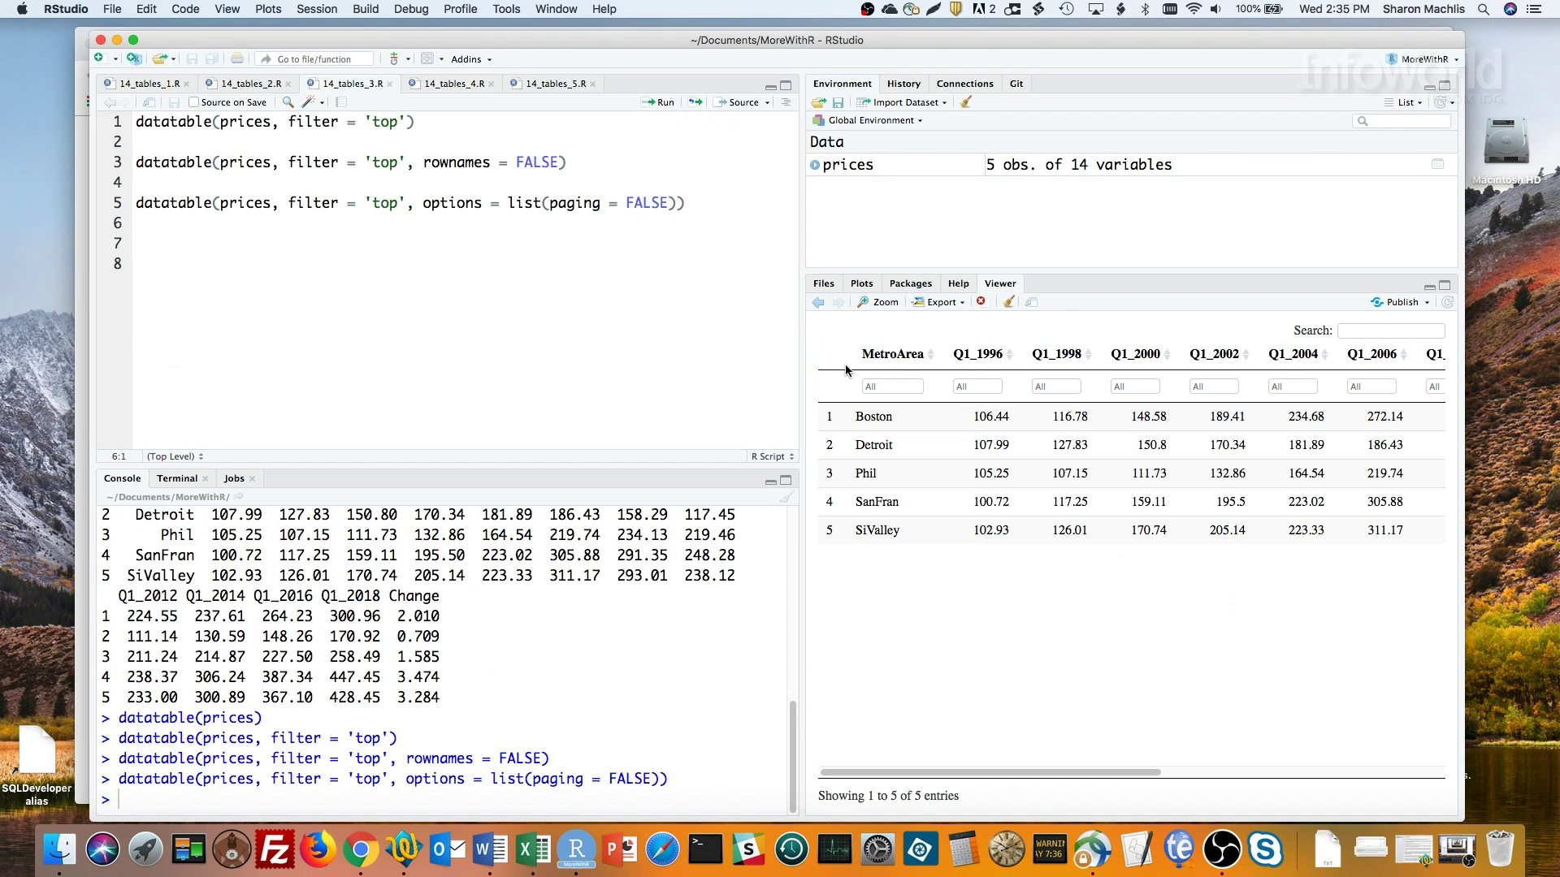
left_click(425, 807)
type("?datatab")
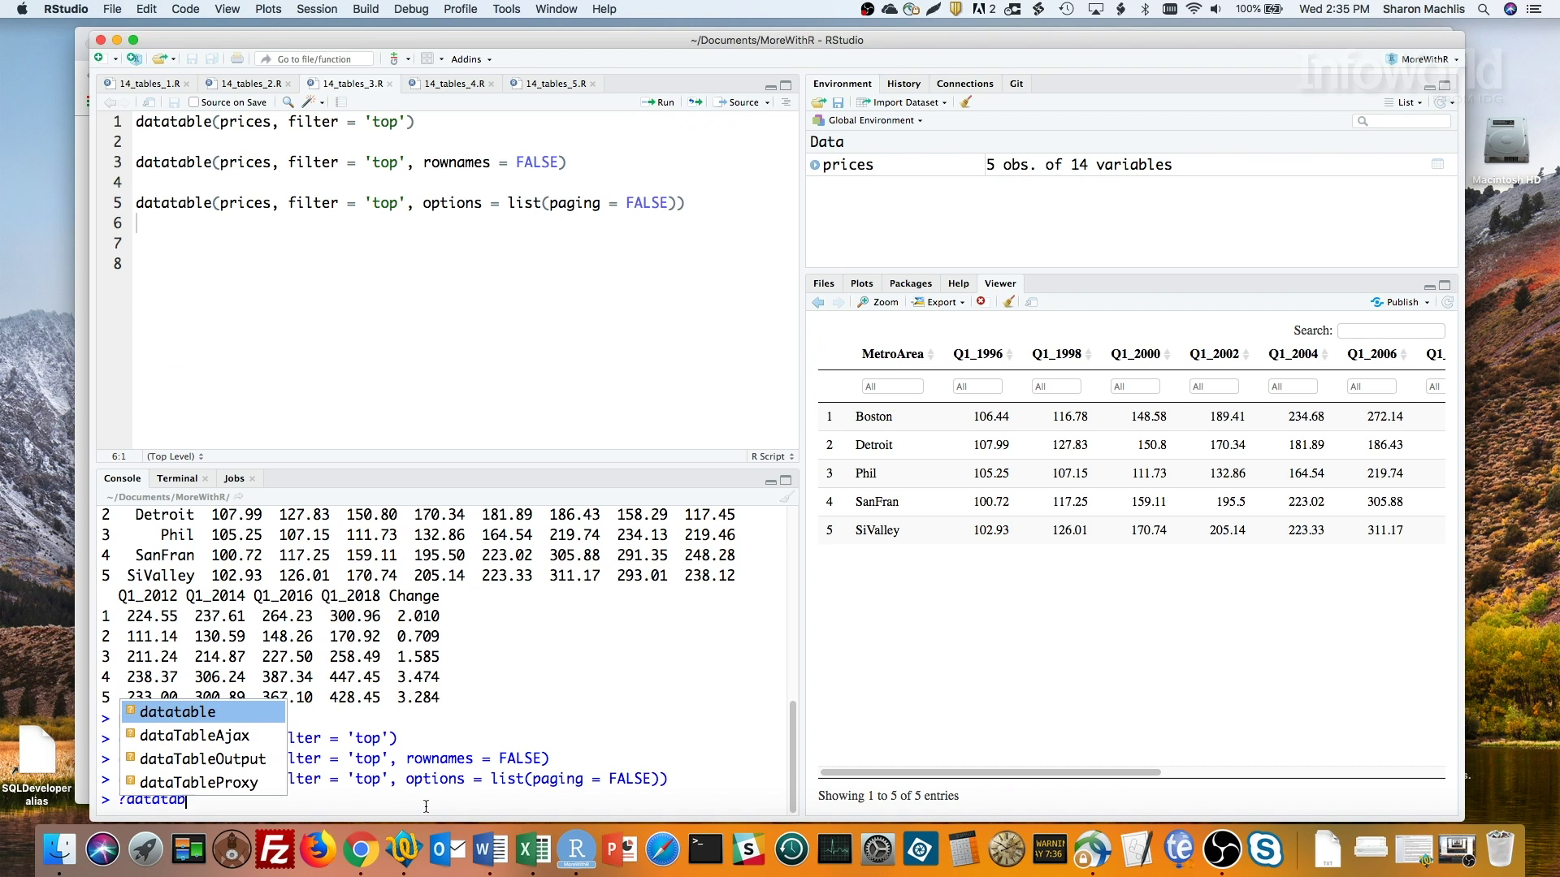
type("le")
key("Return")
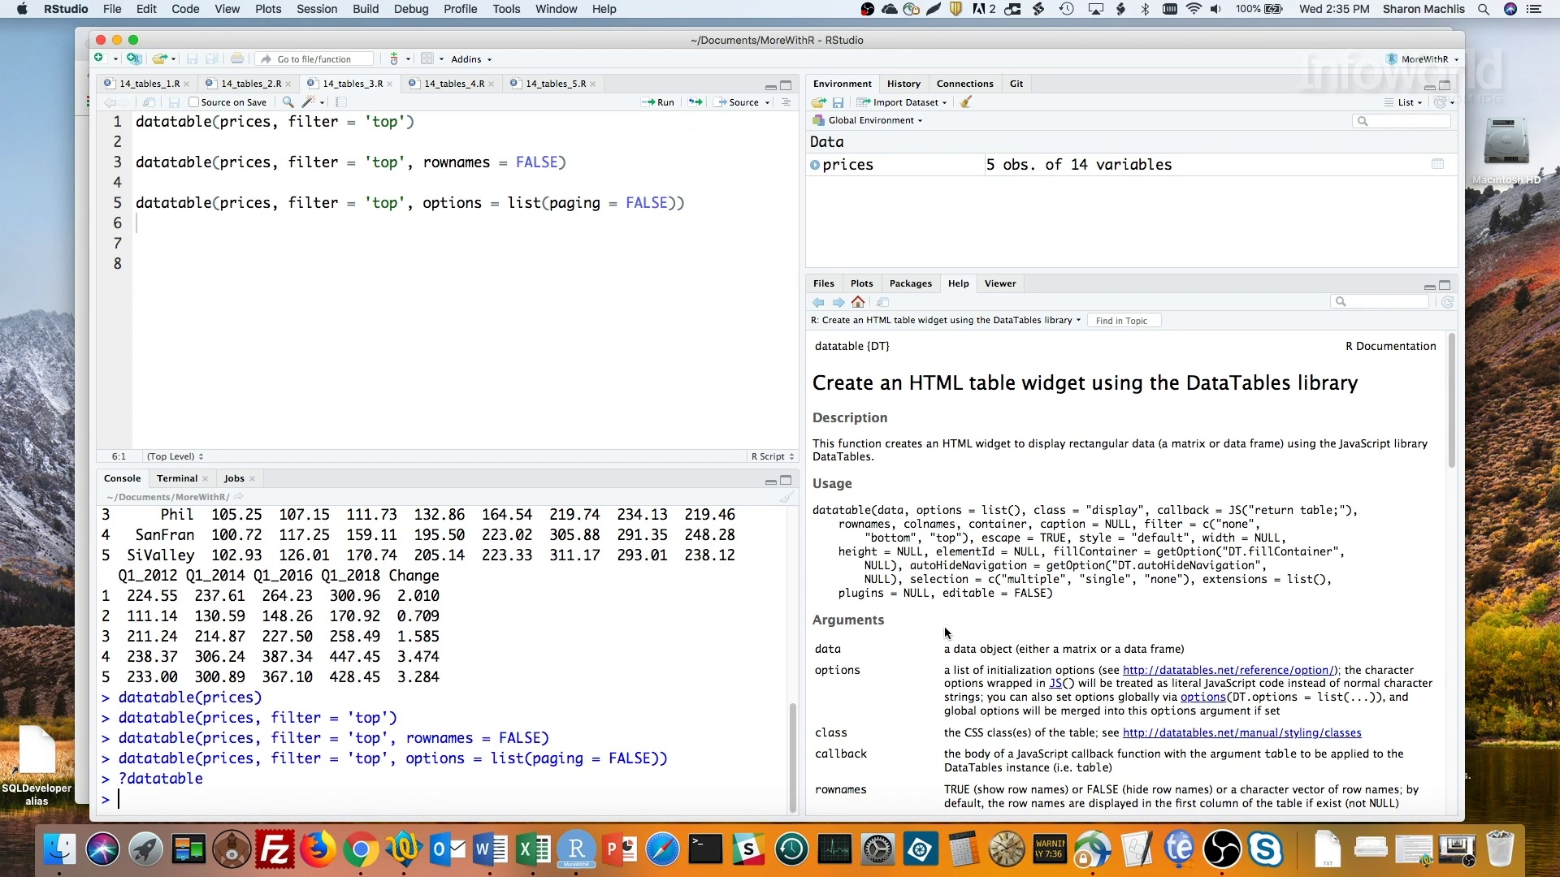
scroll(947, 727, "down", 2)
scroll(947, 728, "down", 2)
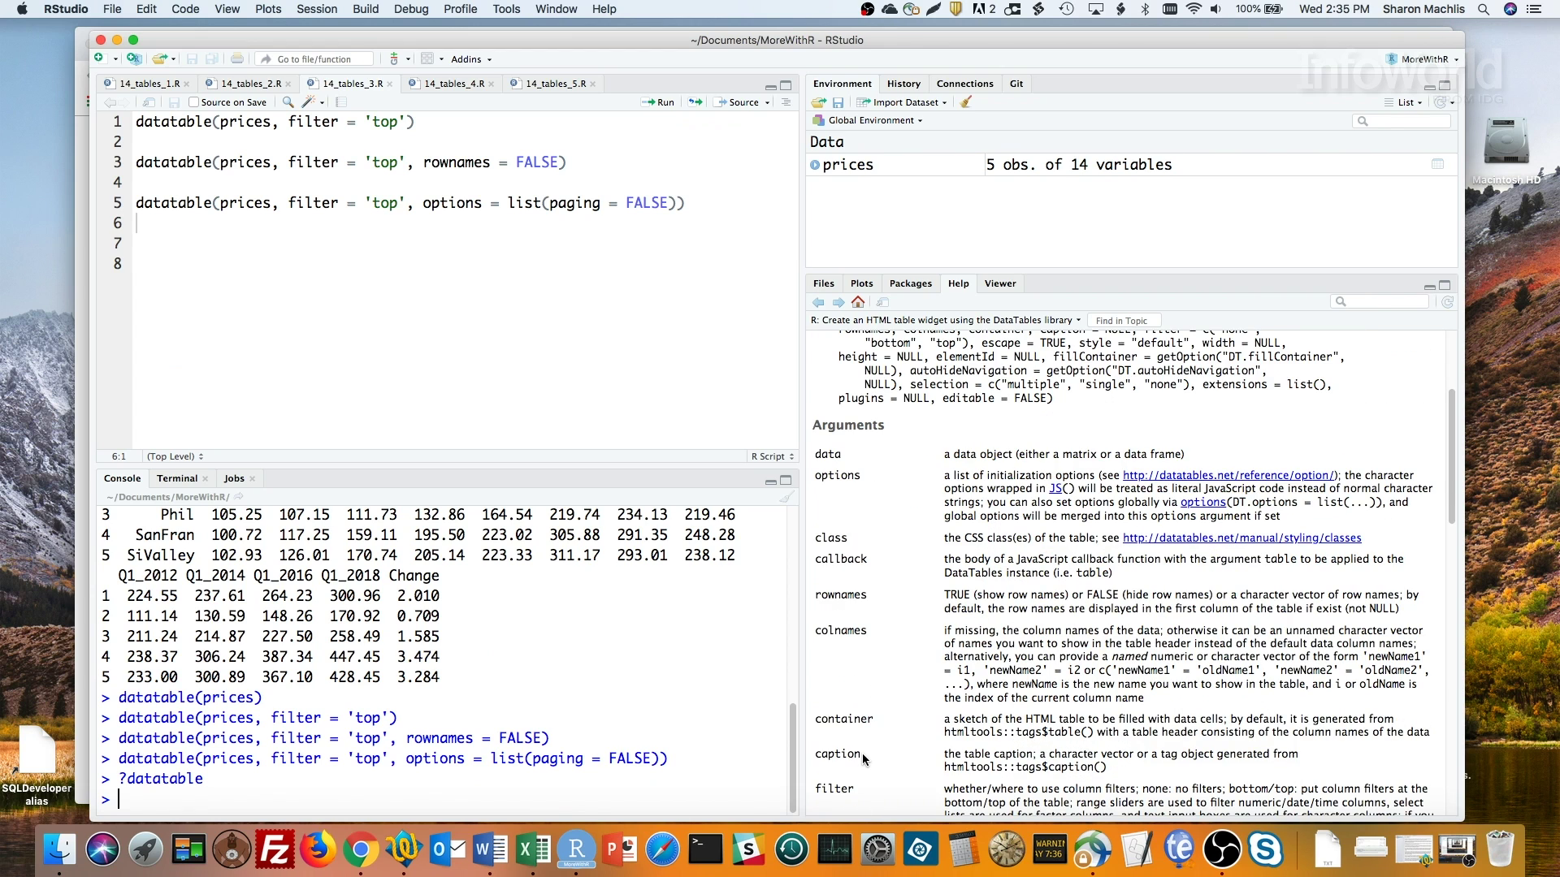
scroll(862, 756, "up", 4)
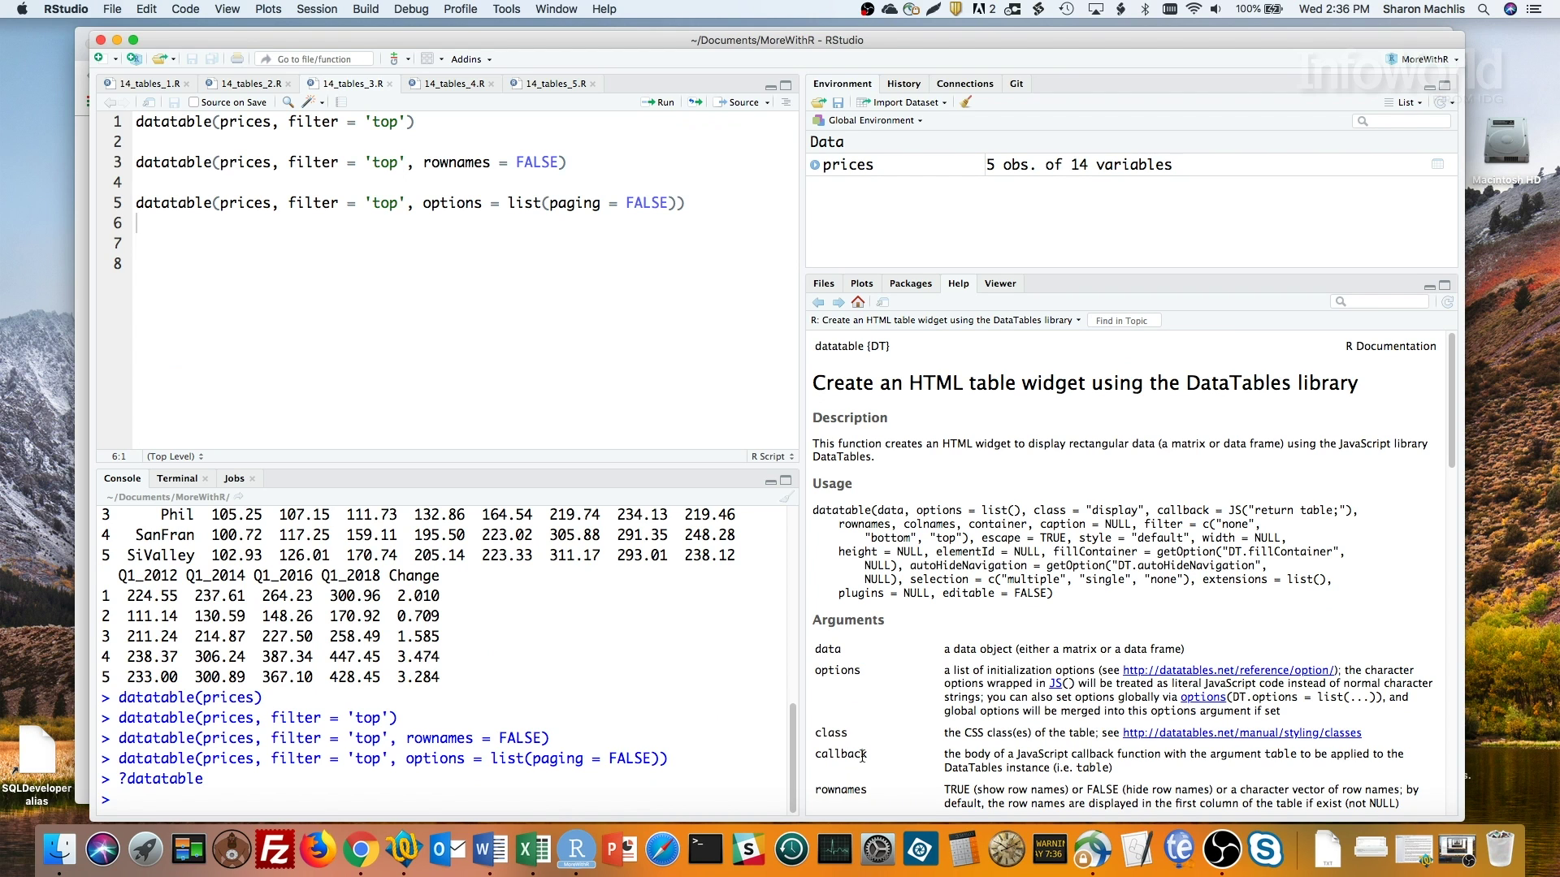
left_click(1262, 671)
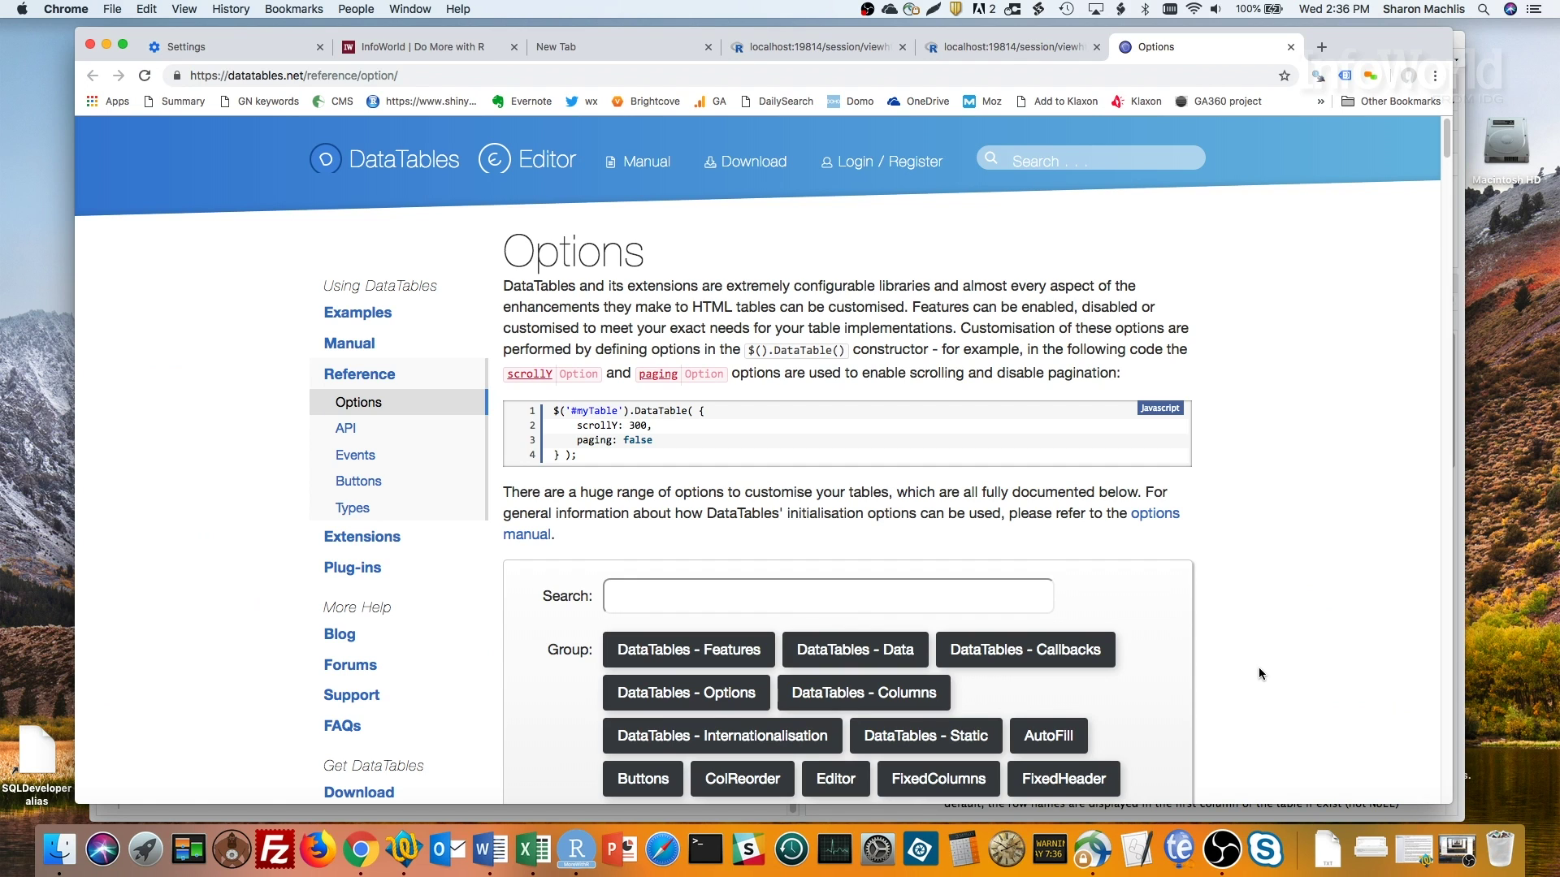
scroll(1257, 593, "down", 5)
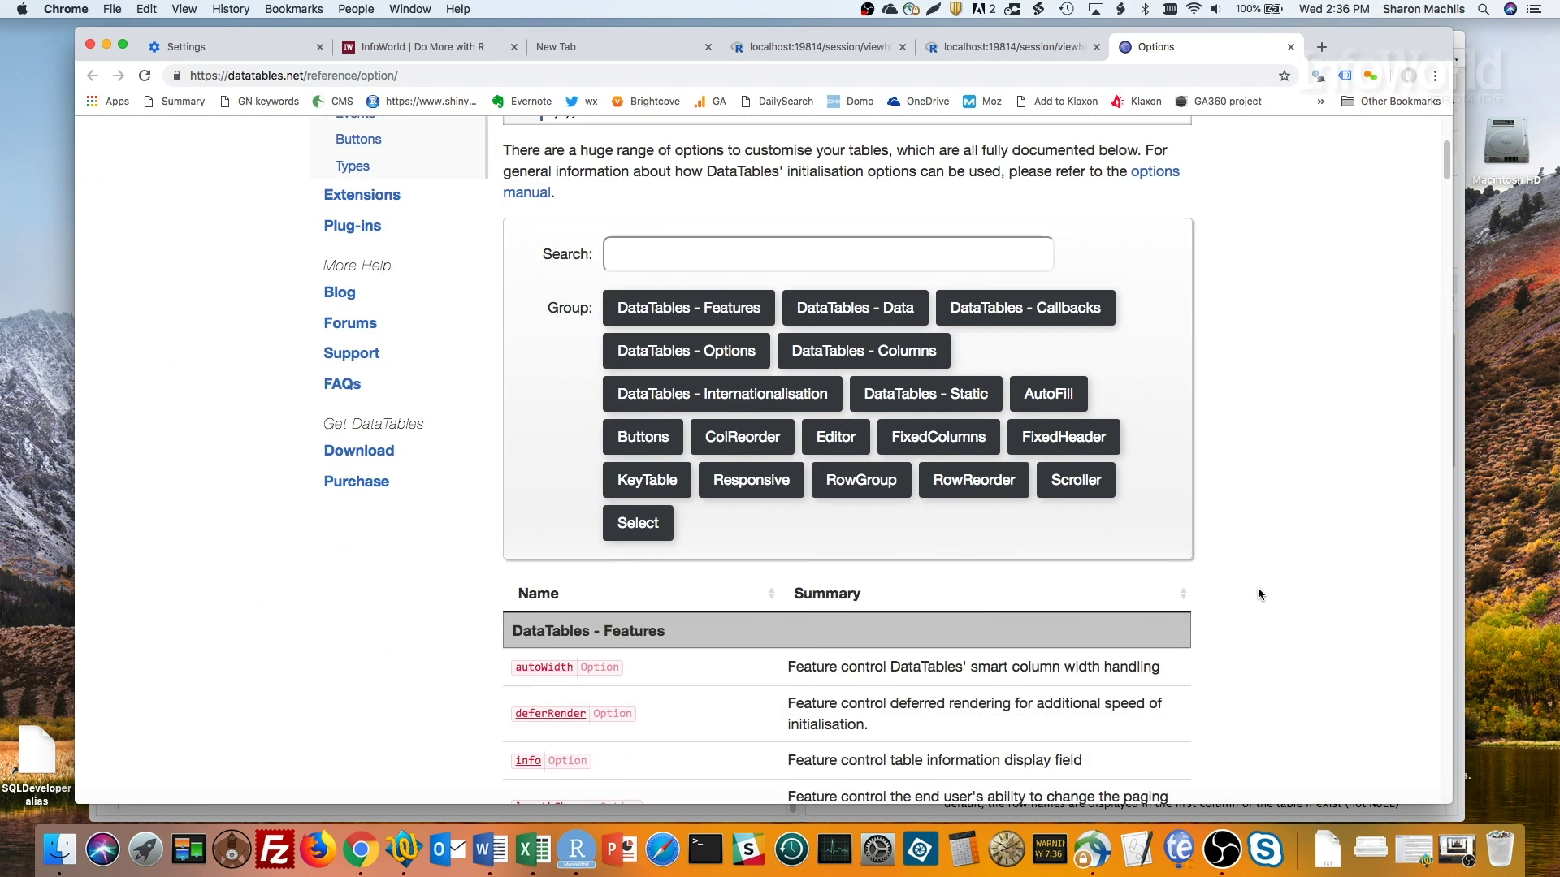
scroll(1258, 593, "down", 1)
scroll(1257, 594, "down", 1)
scroll(1257, 593, "down", 3)
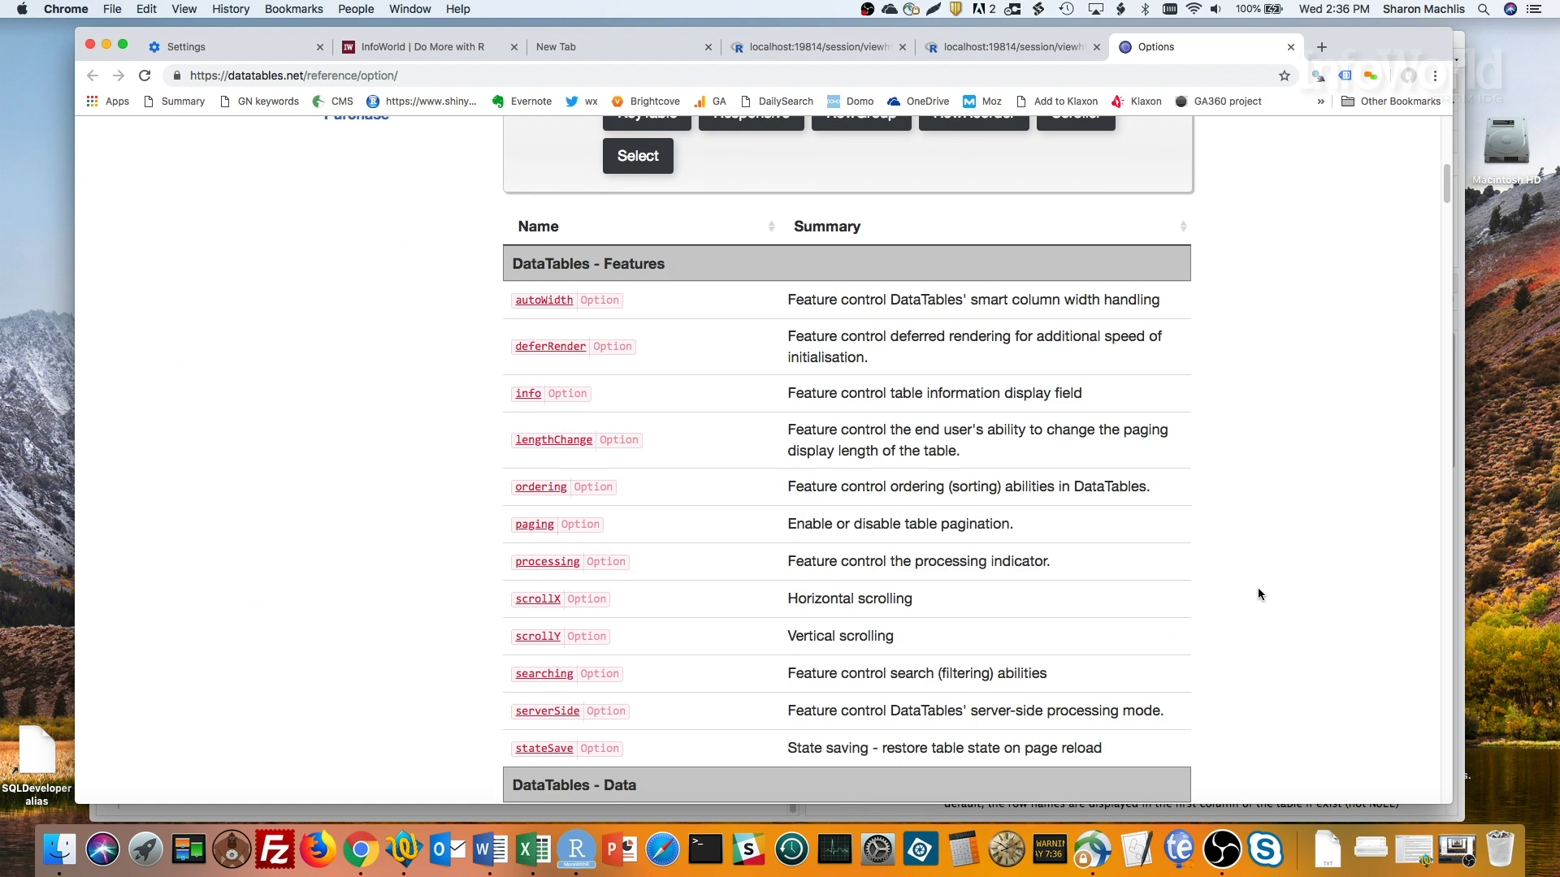
scroll(1257, 593, "down", 1)
scroll(1258, 593, "down", 3)
scroll(1257, 594, "down", 1)
scroll(1258, 594, "down", 3)
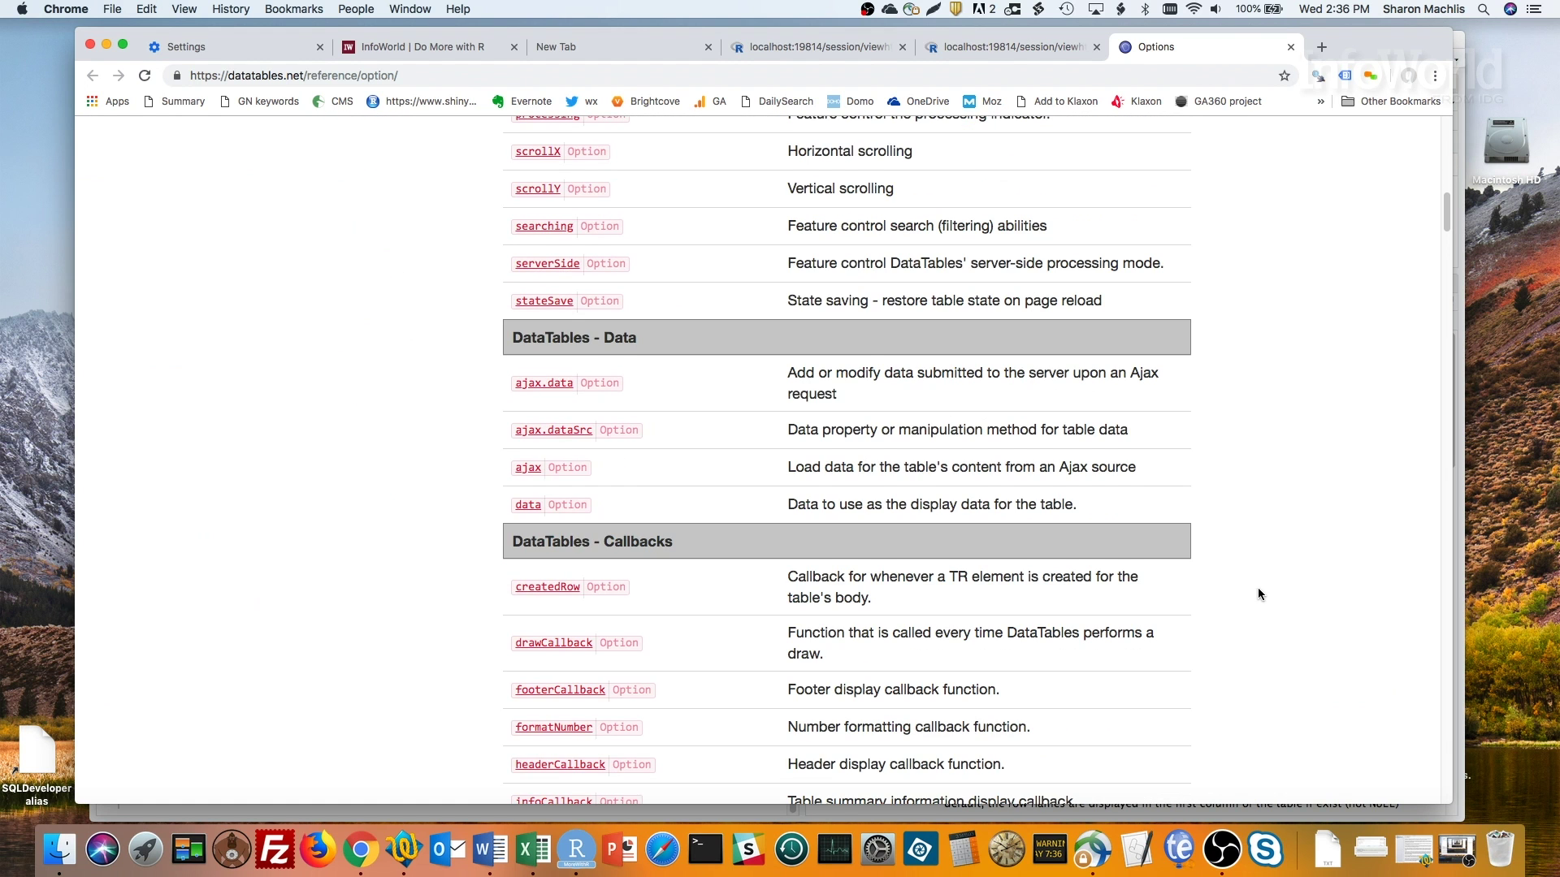
scroll(1258, 593, "down", 4)
scroll(1258, 594, "down", 3)
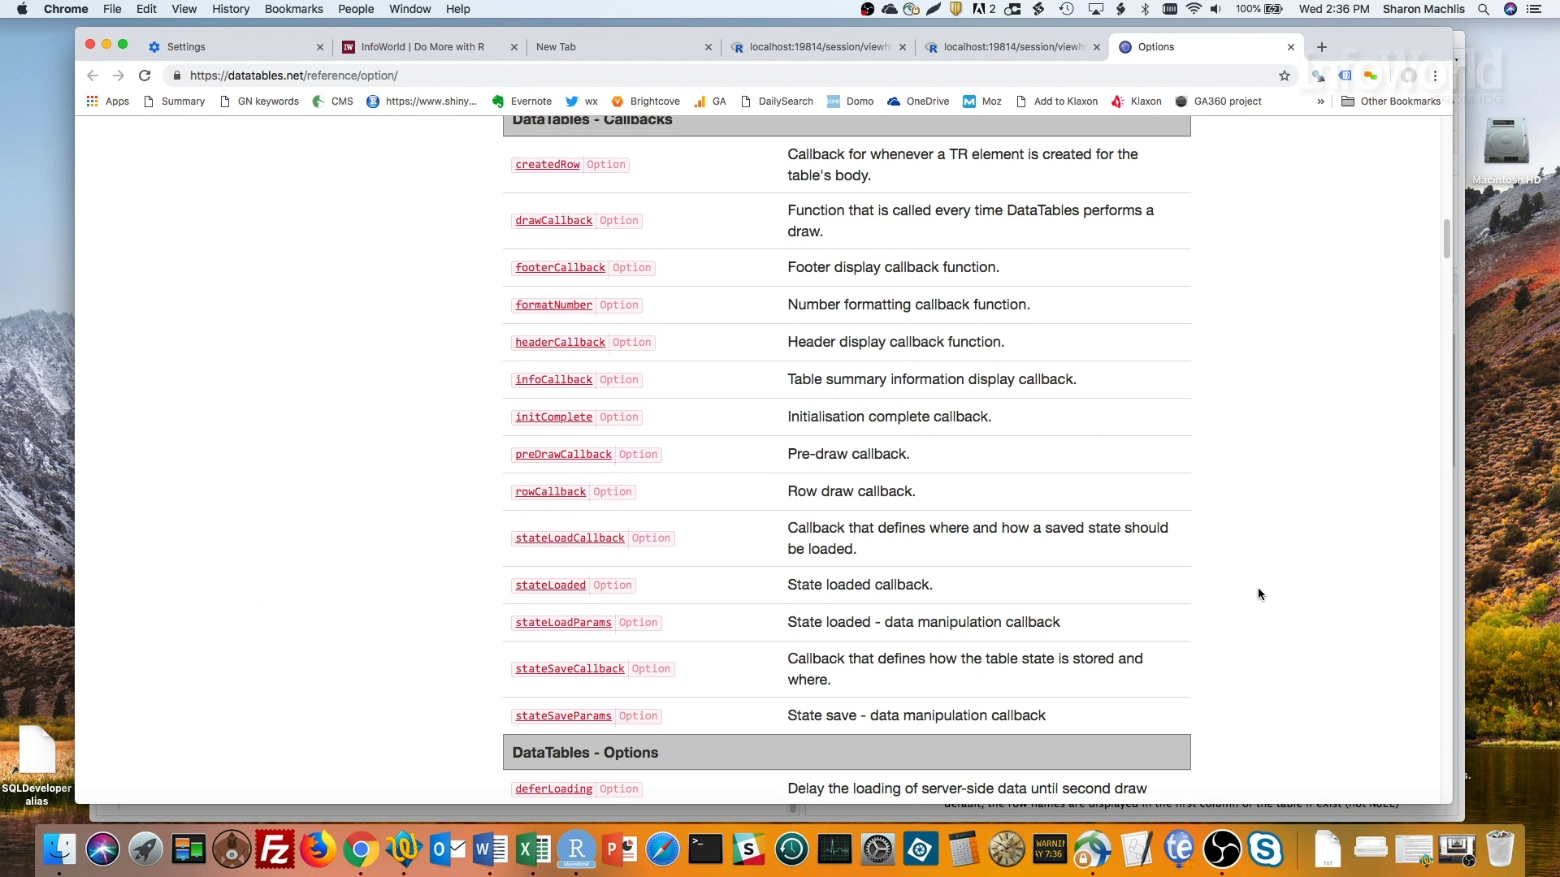
scroll(1258, 594, "down", 1)
scroll(1259, 593, "down", 1)
scroll(1259, 593, "down", 2)
scroll(1258, 593, "down", 2)
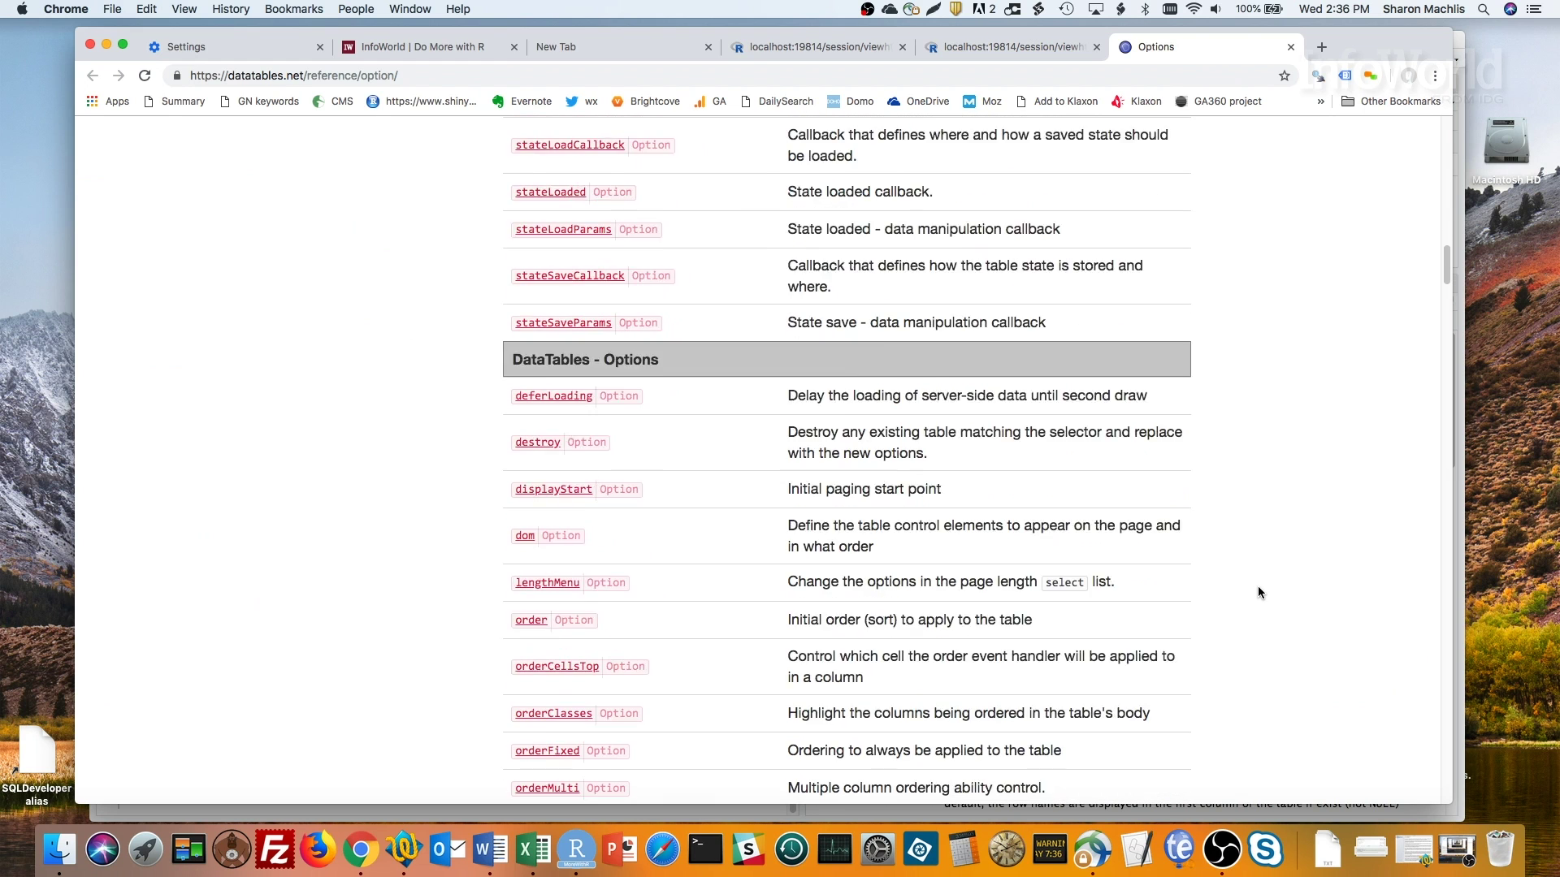
scroll(1257, 592, "down", 1)
scroll(1258, 594, "down", 1)
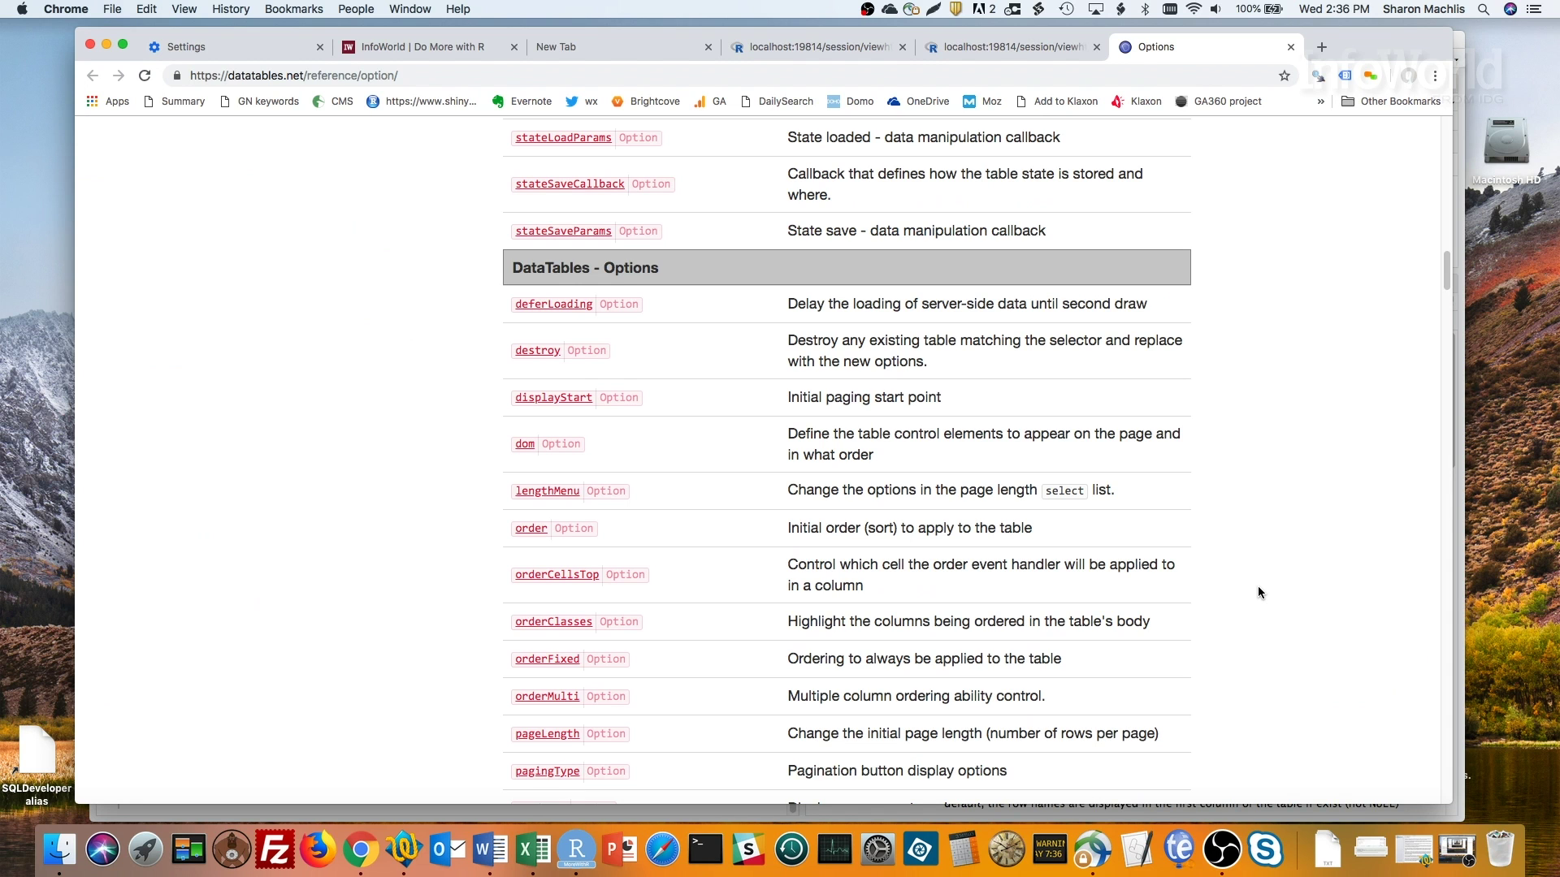
left_click(572, 847)
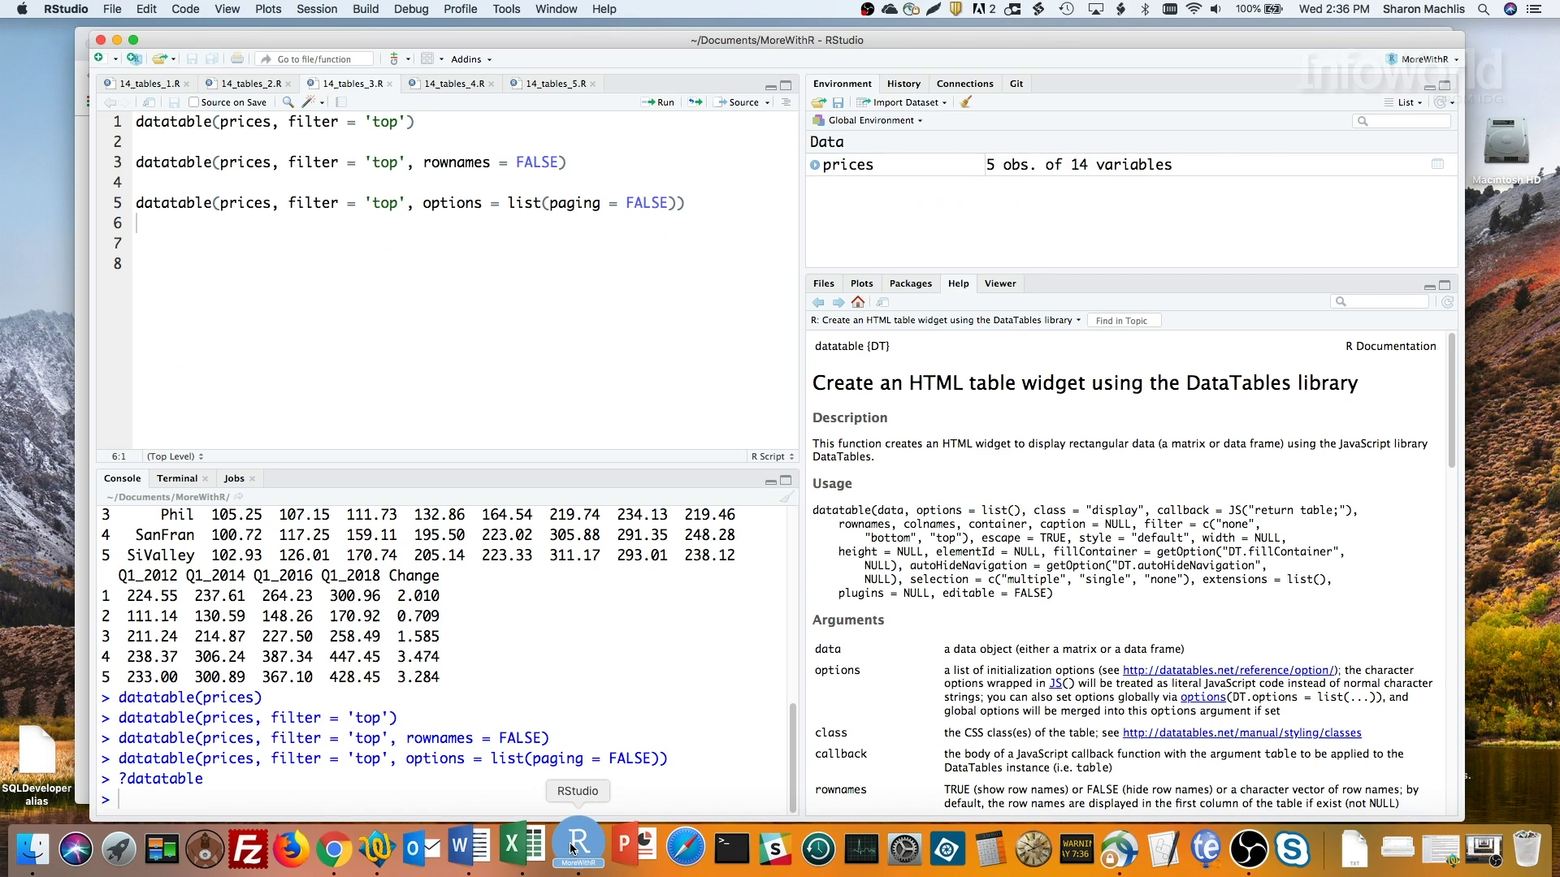
Step: Run the 14_tables_4.R formatPercentage datatable code and open the table in Chrome
left_click(467, 82)
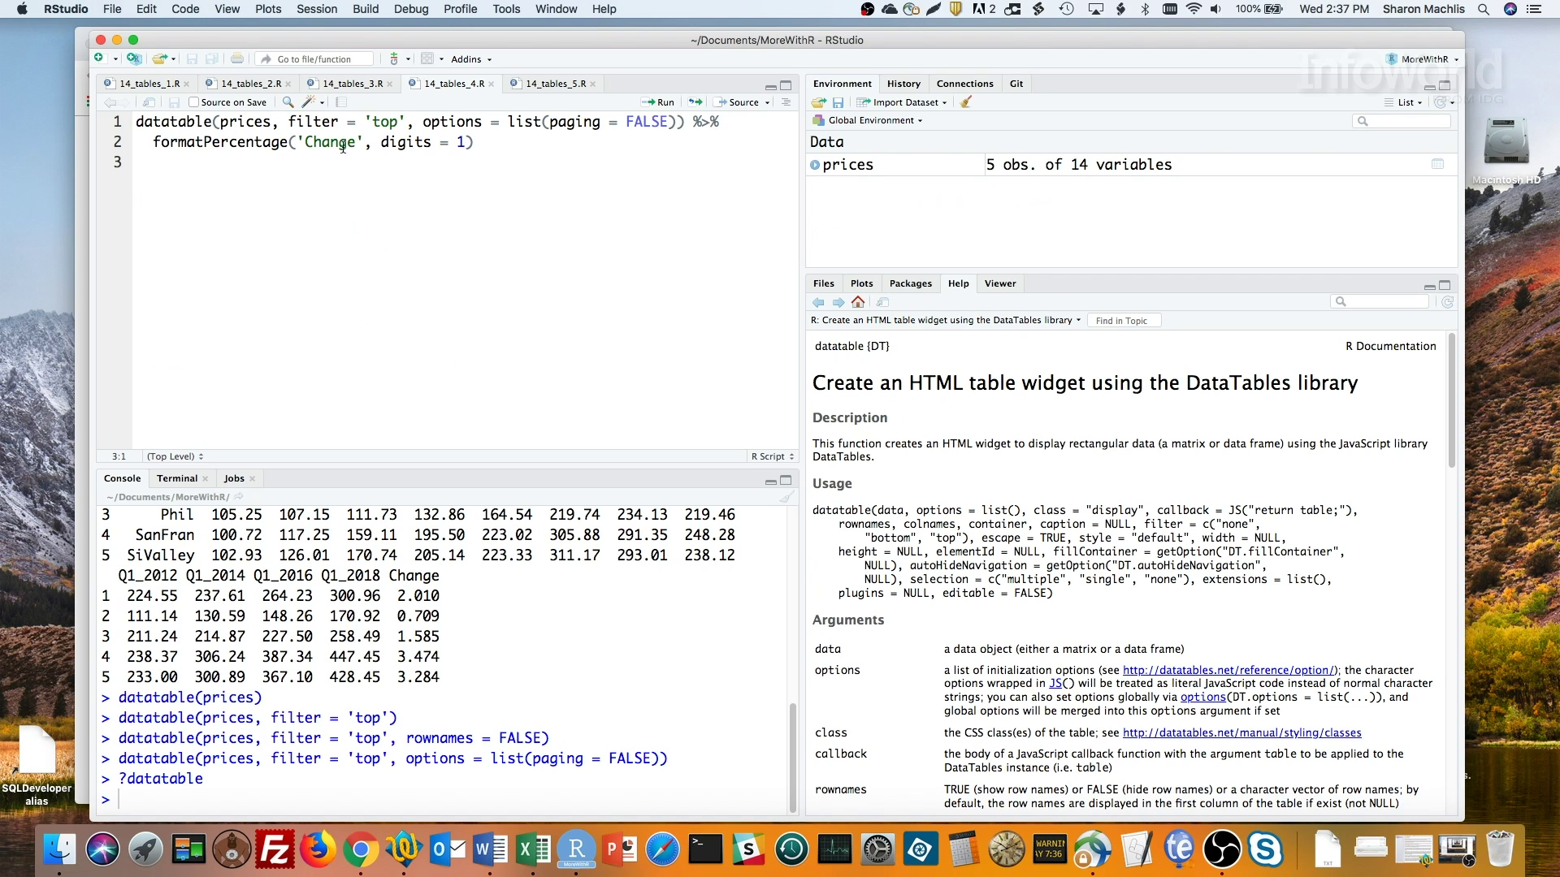
left_click(552, 123)
key("ctrl+Return")
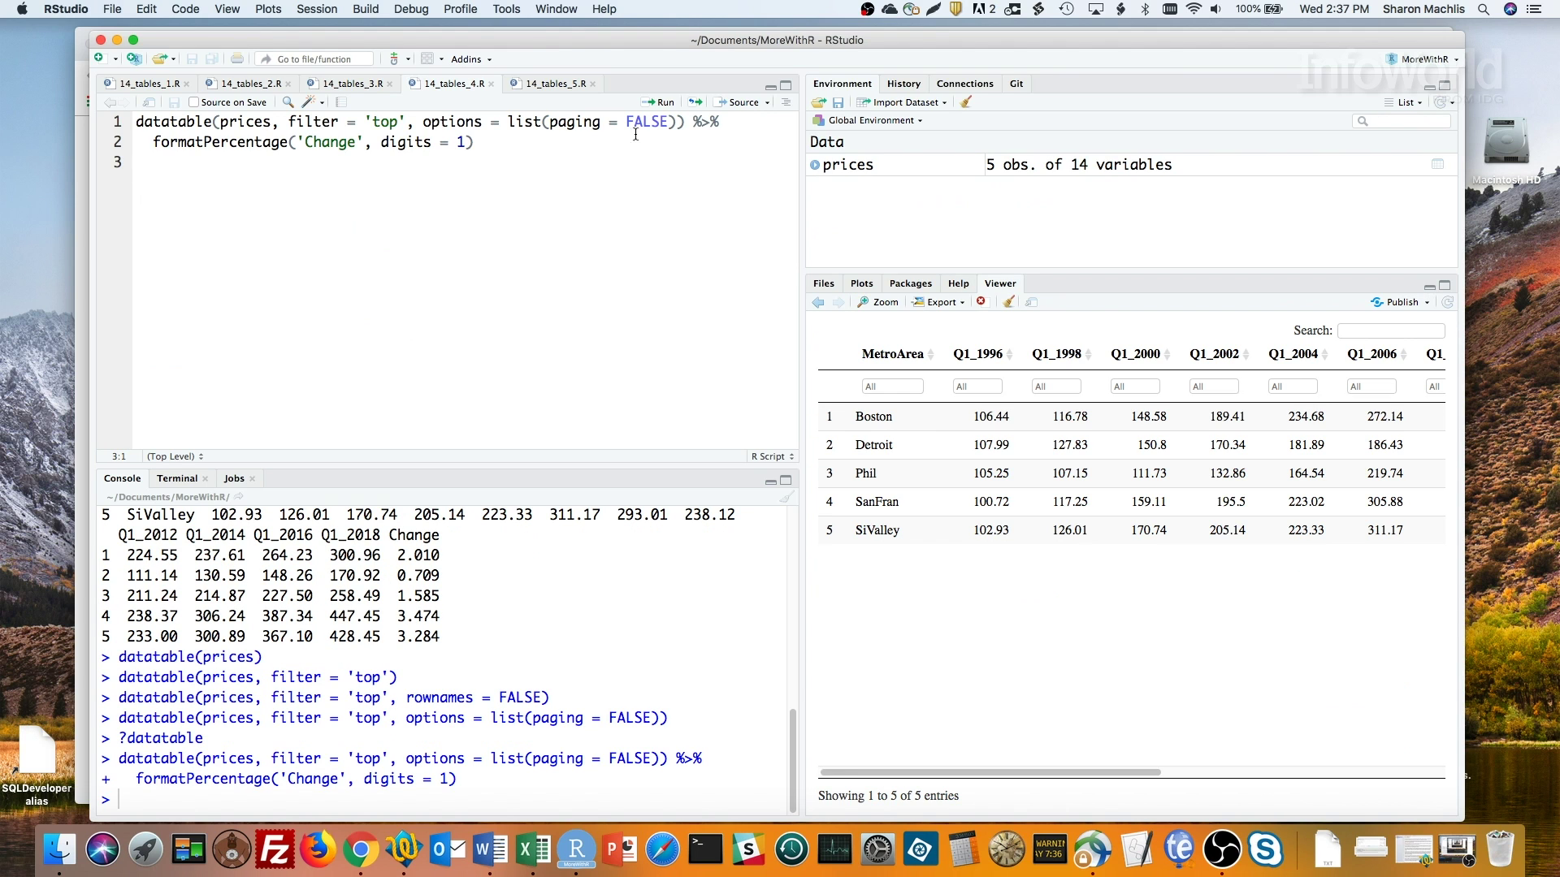
left_click(1032, 303)
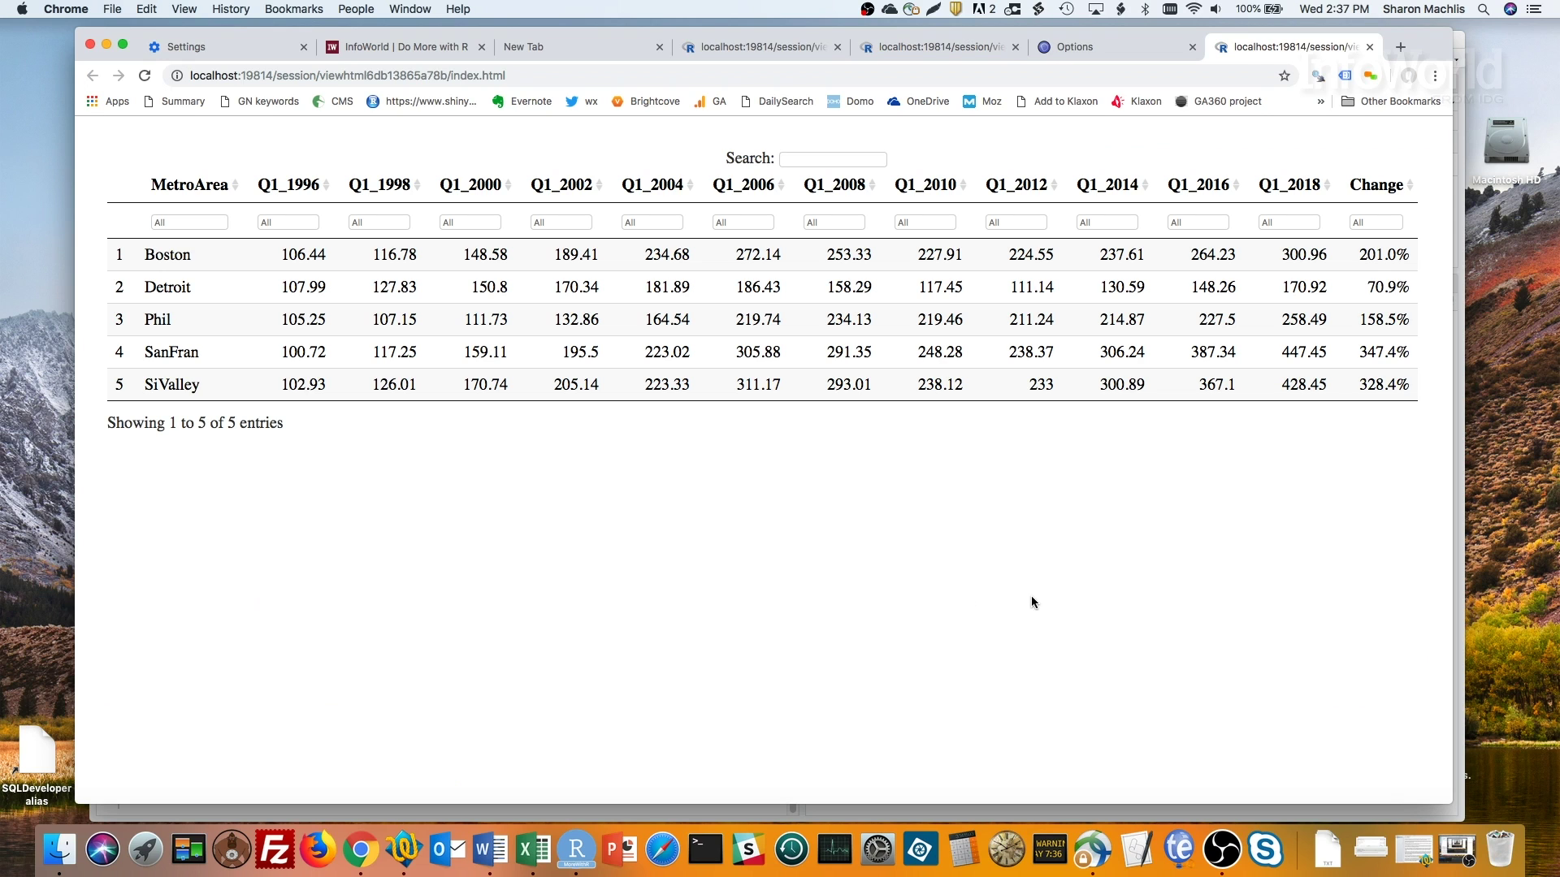
Step: Sort the table by Change descending, putting SanFran first and Detroit last
left_click(1408, 189)
left_click(1409, 189)
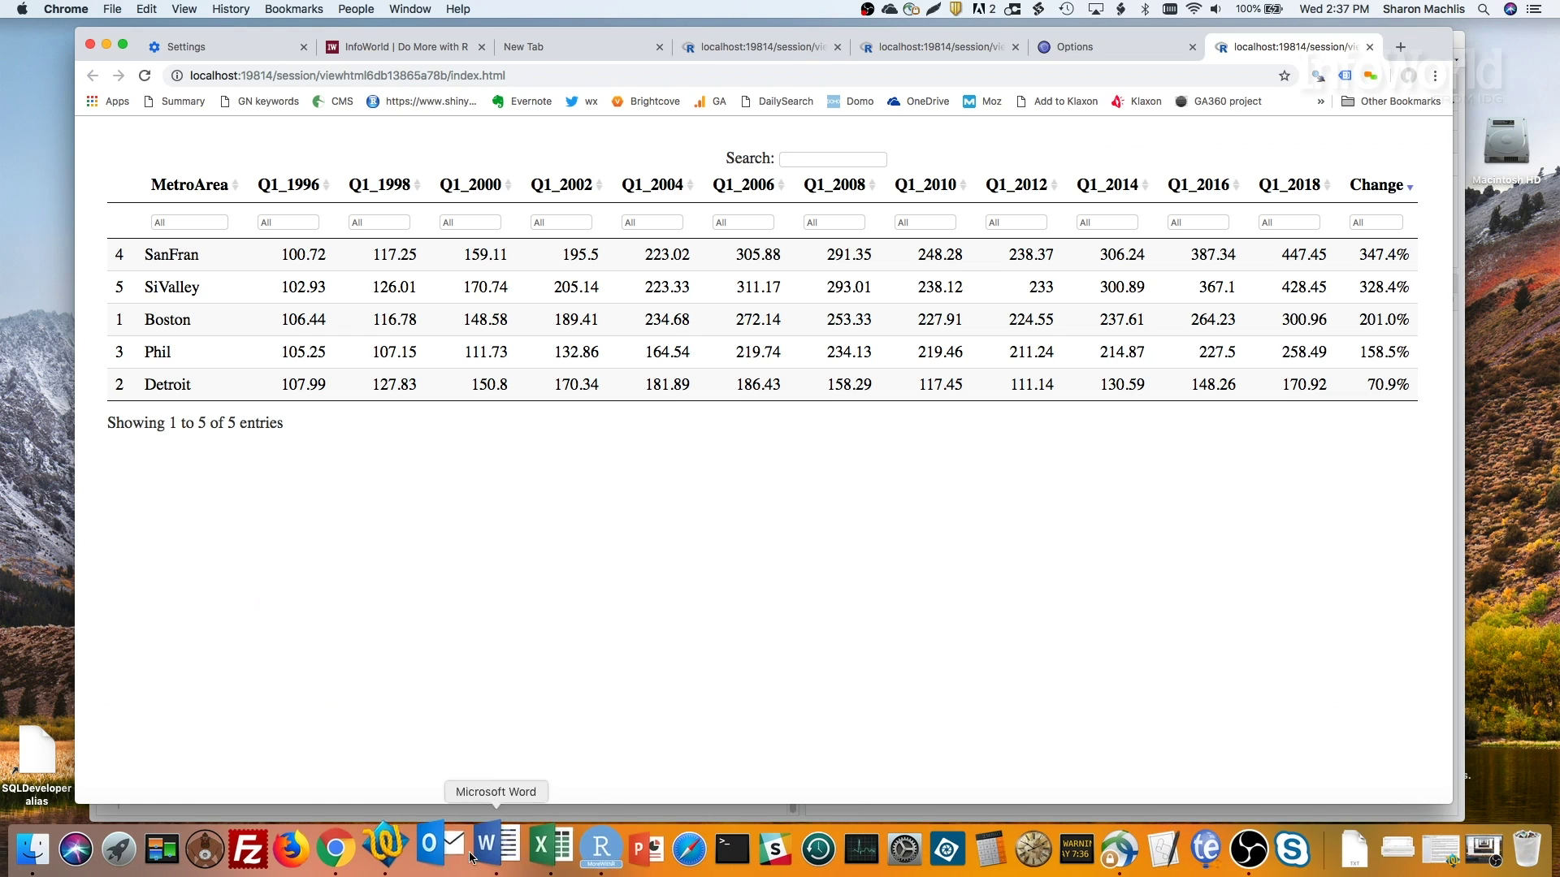
Step: Back in RStudio, list DT's format functions such as formatCurrency and formatPercentage from a DT::format prefix
left_click(575, 847)
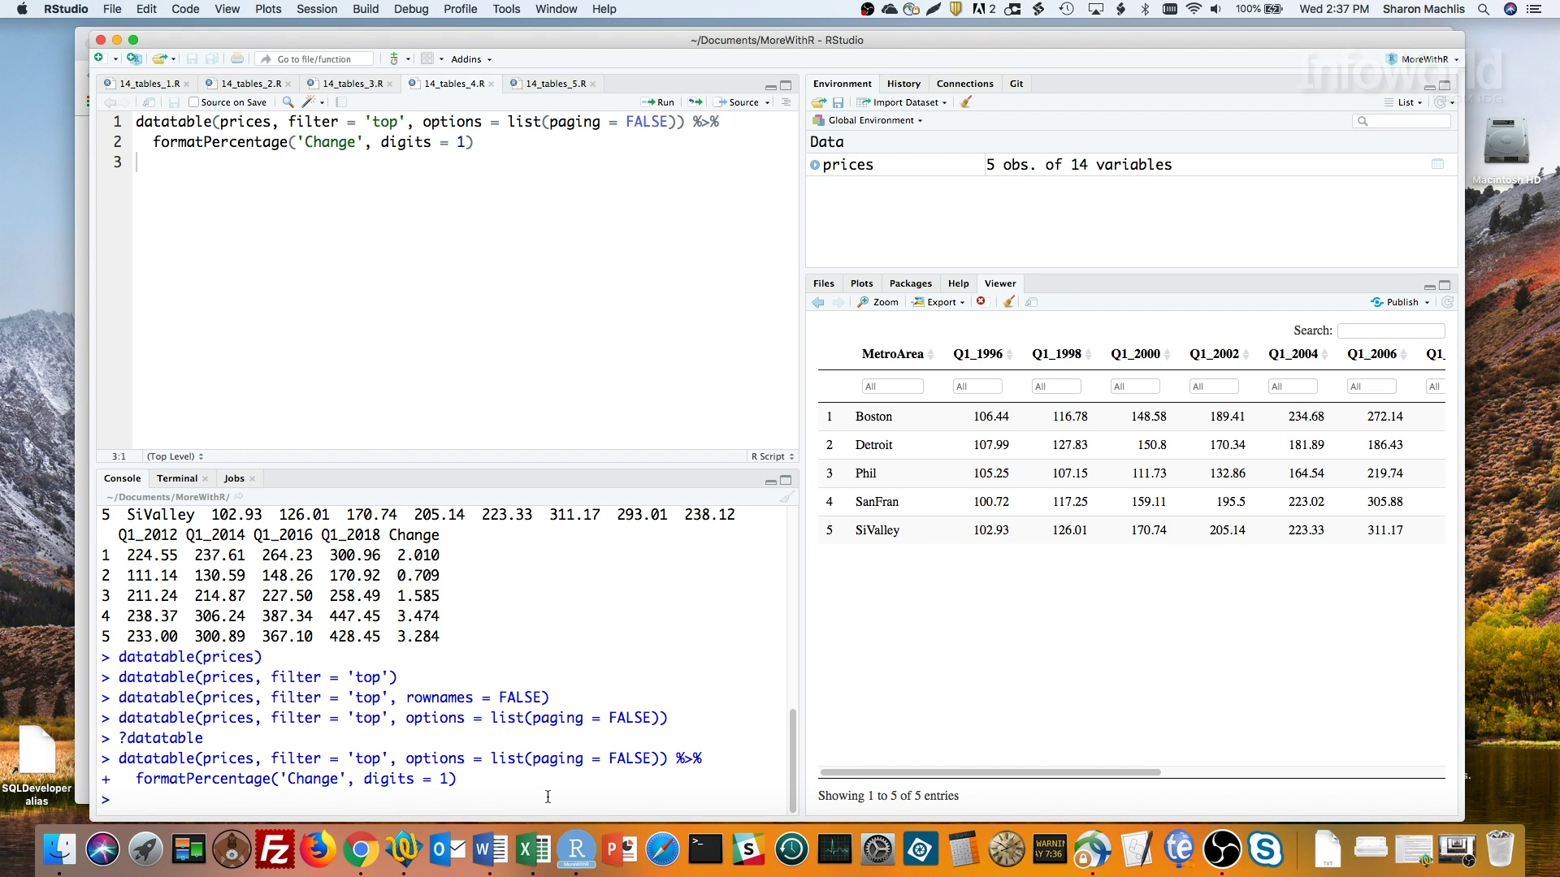
type("DT")
type("::")
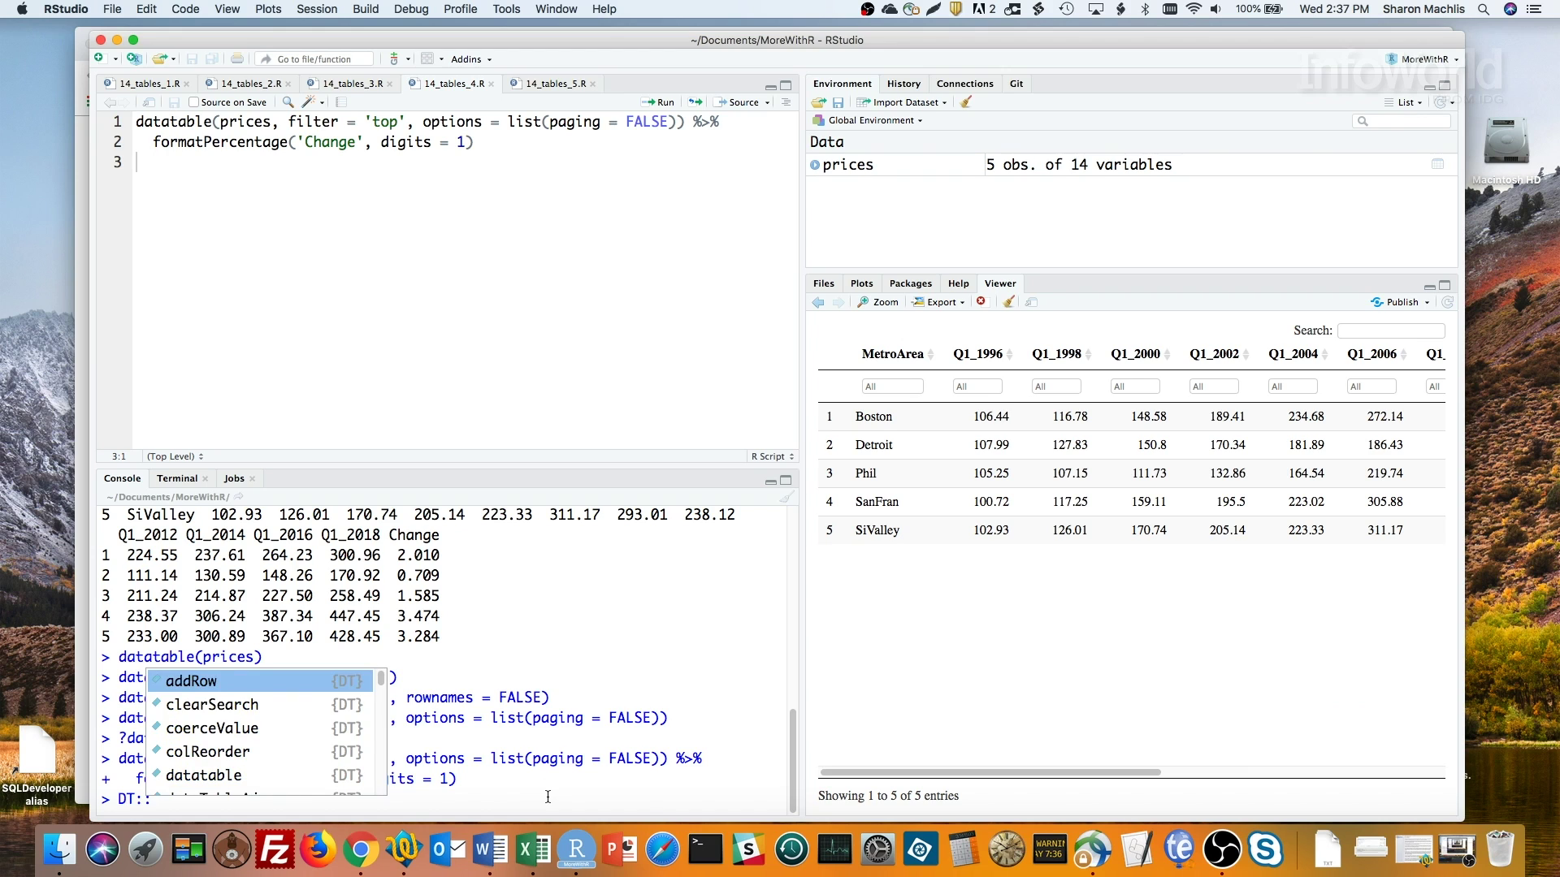
type("format")
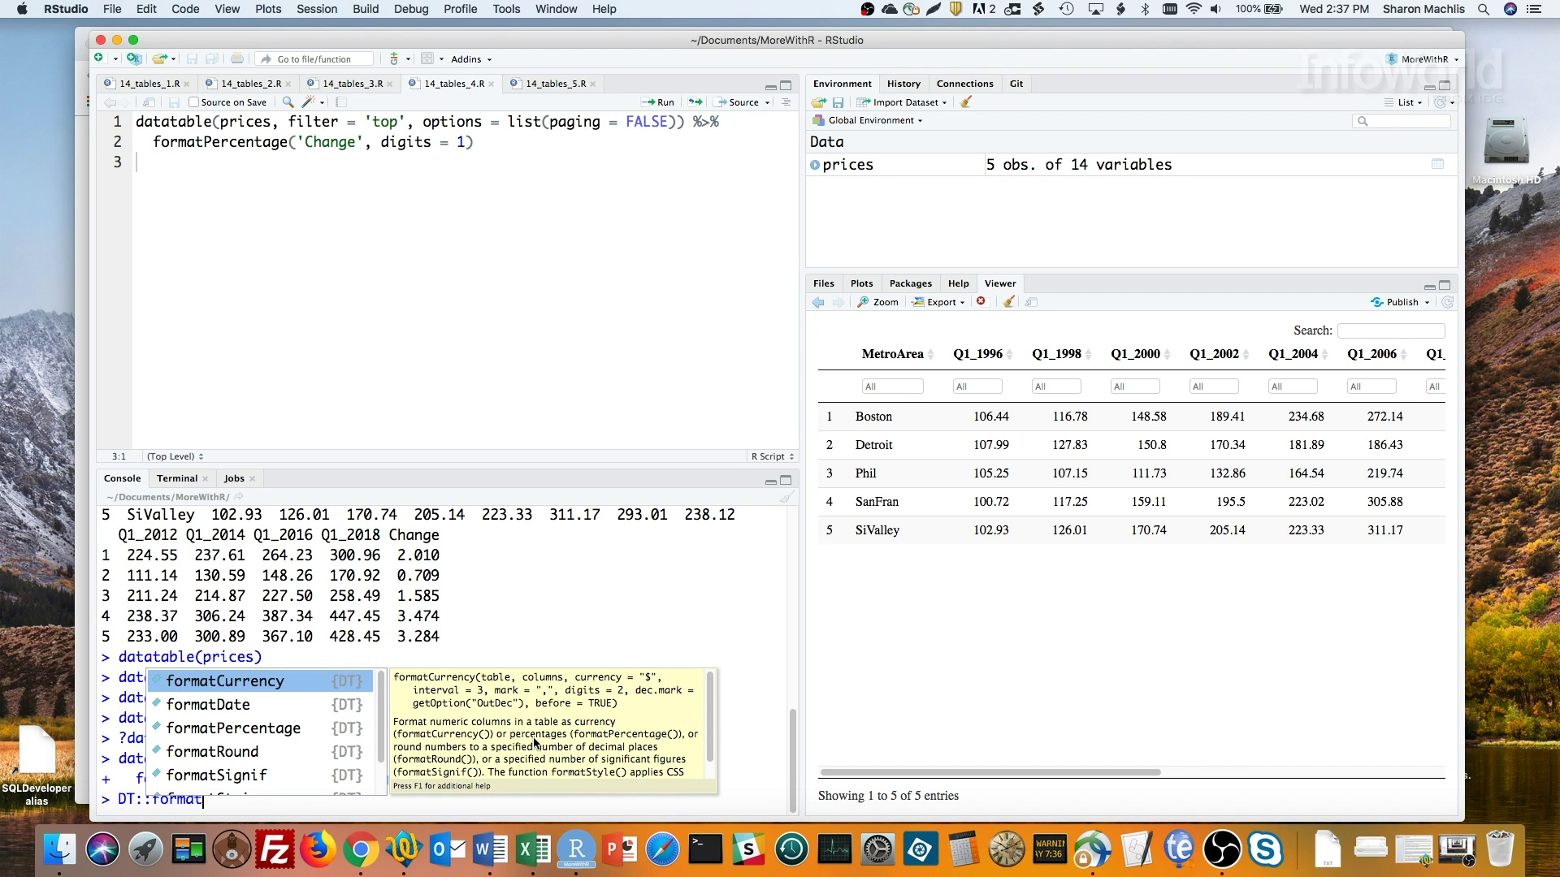
scroll(304, 710, "down", 2)
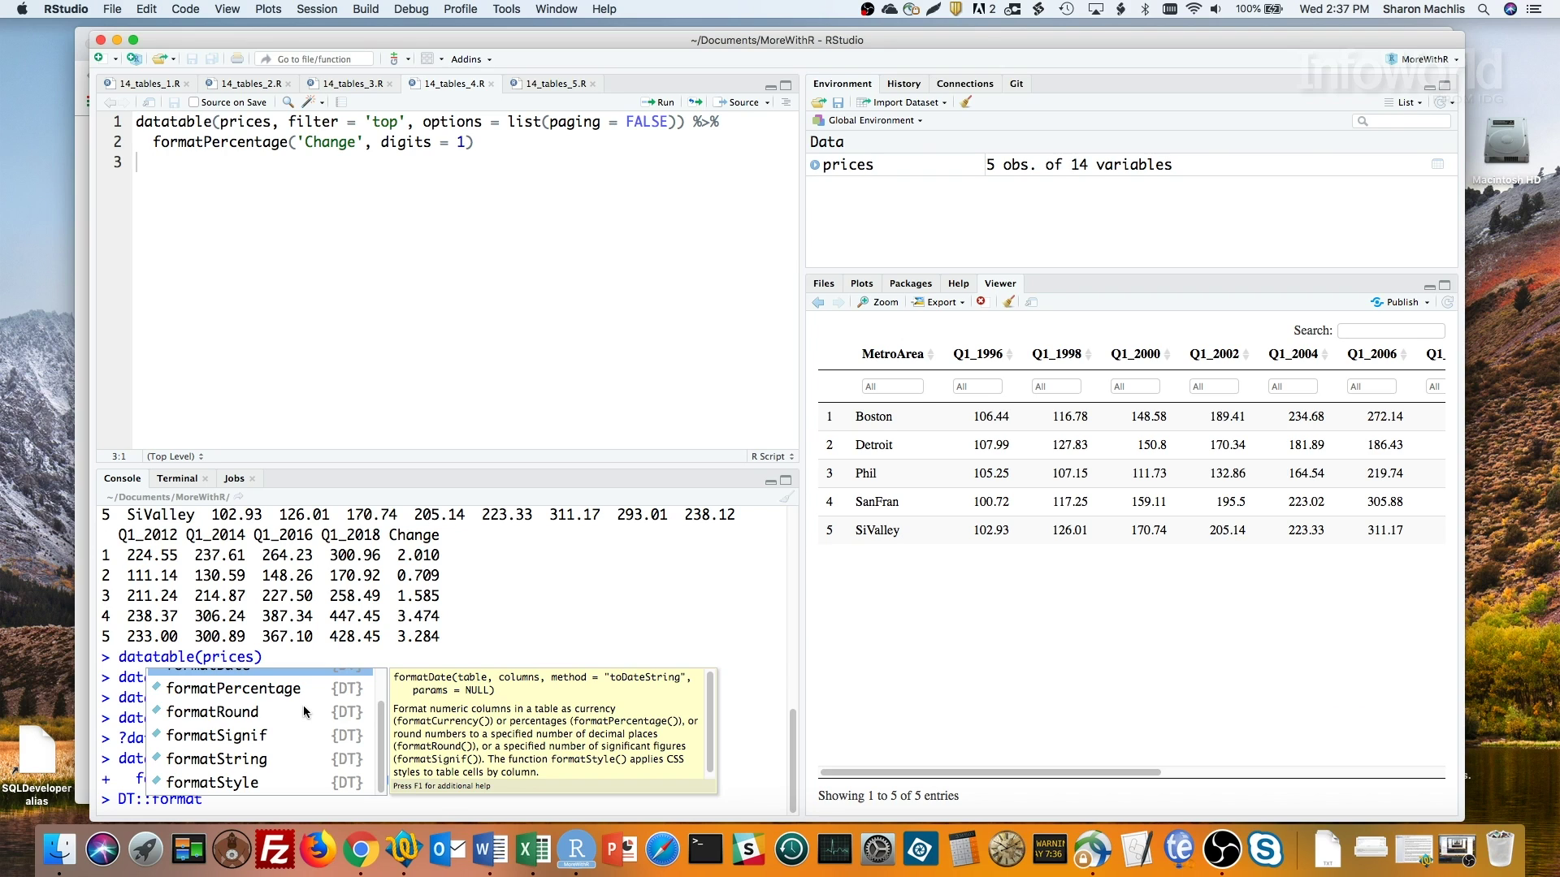
scroll(305, 711, "up", 1)
left_click(530, 307)
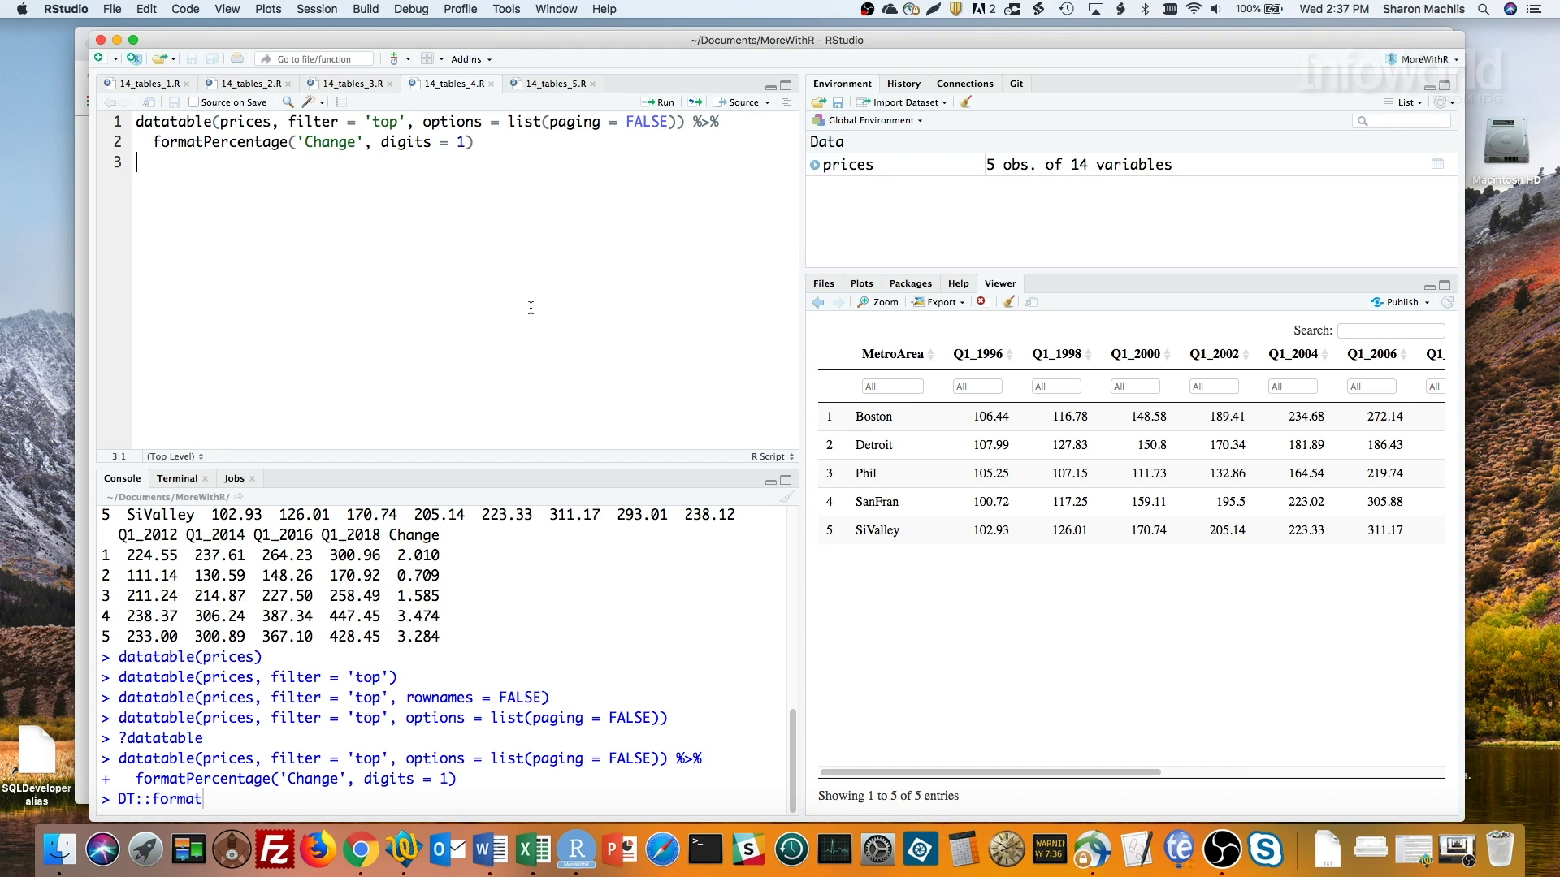
Step: Run 14_tables_5.R to load htmlwidgets, build mytable and save it as mytable.html in MoreWithR
left_click(545, 87)
left_click(500, 119)
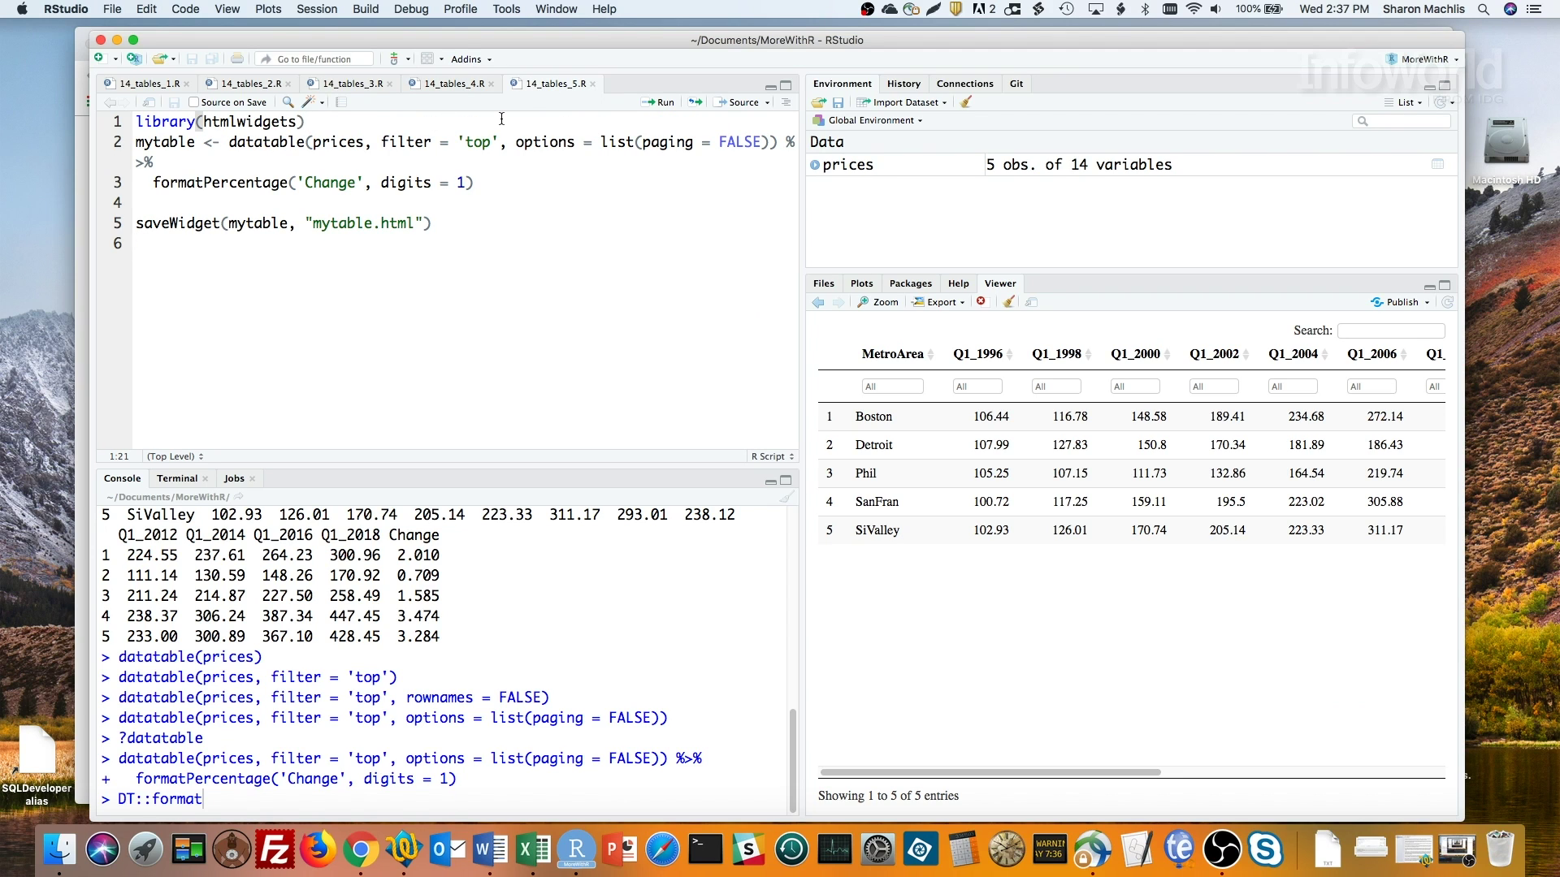
key("ctrl+Return")
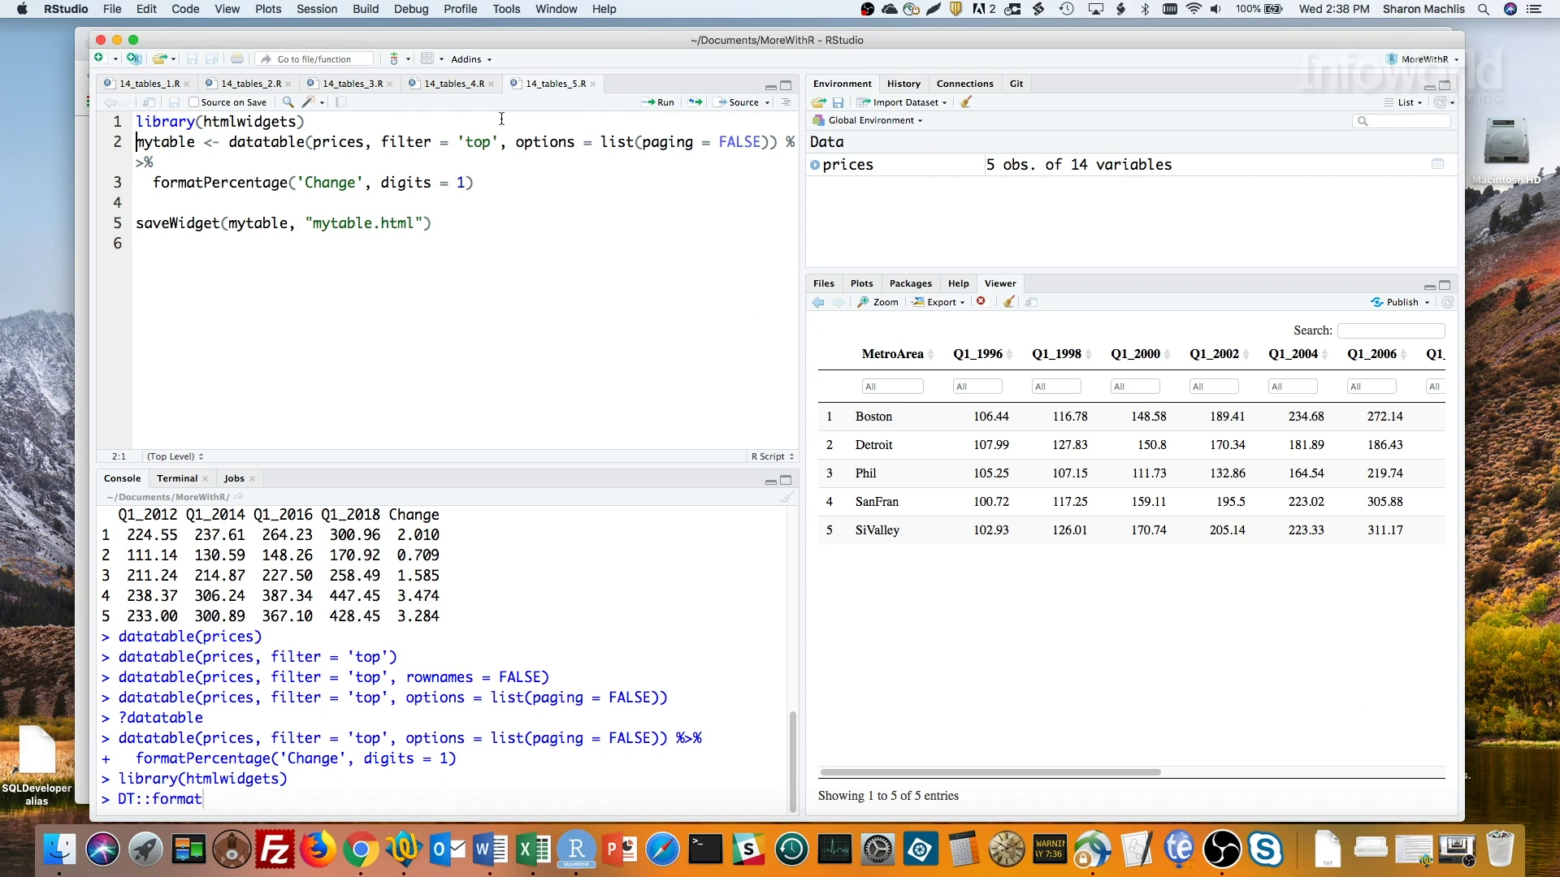
key("ctrl+Return")
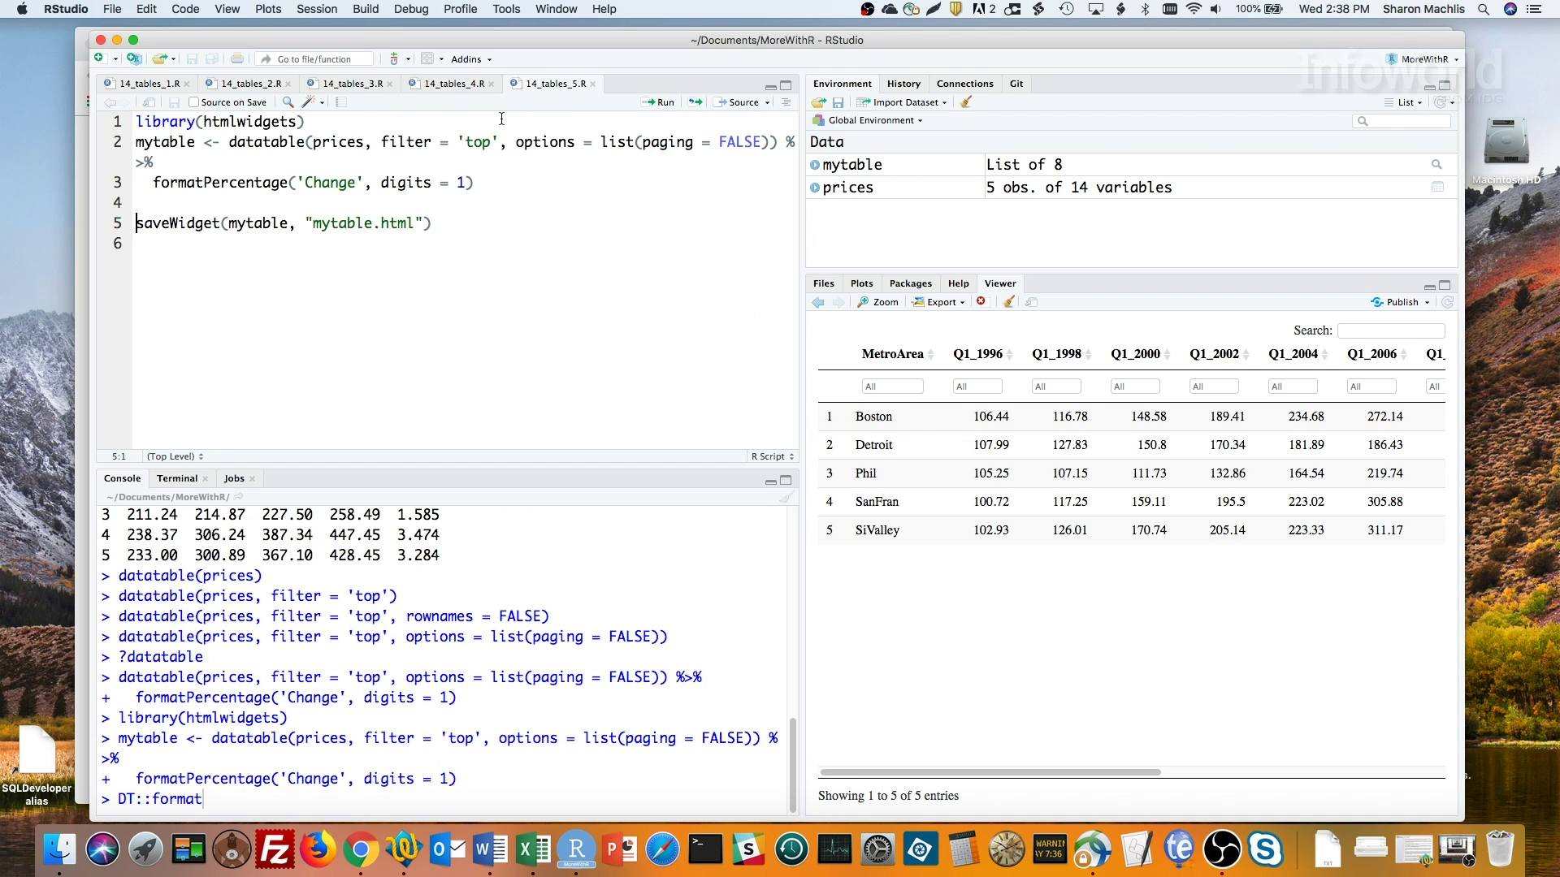
key("super+Return")
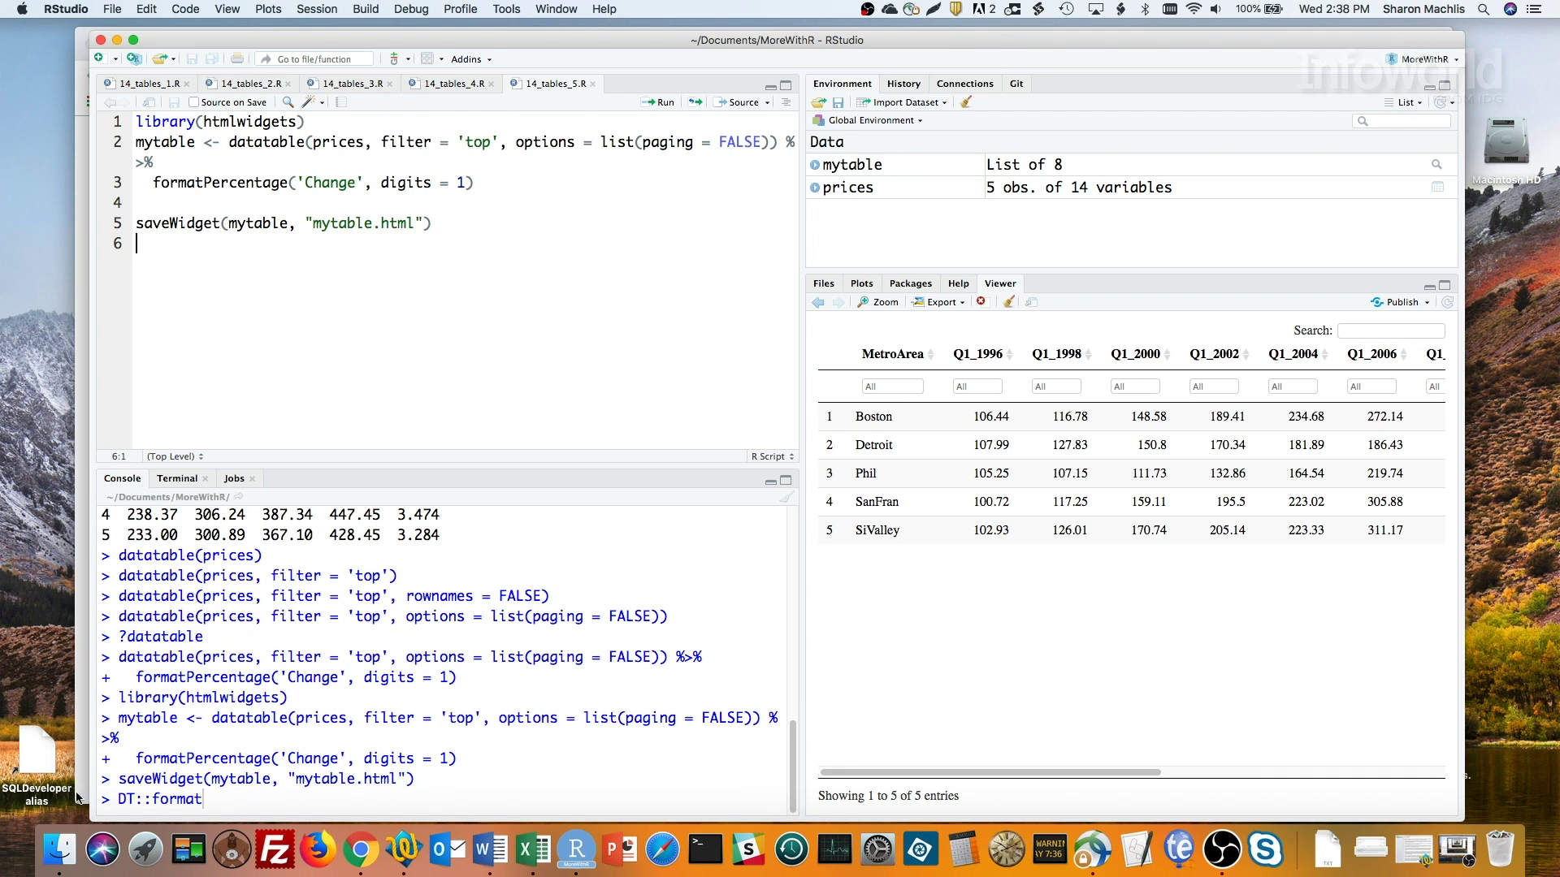
left_click(59, 850)
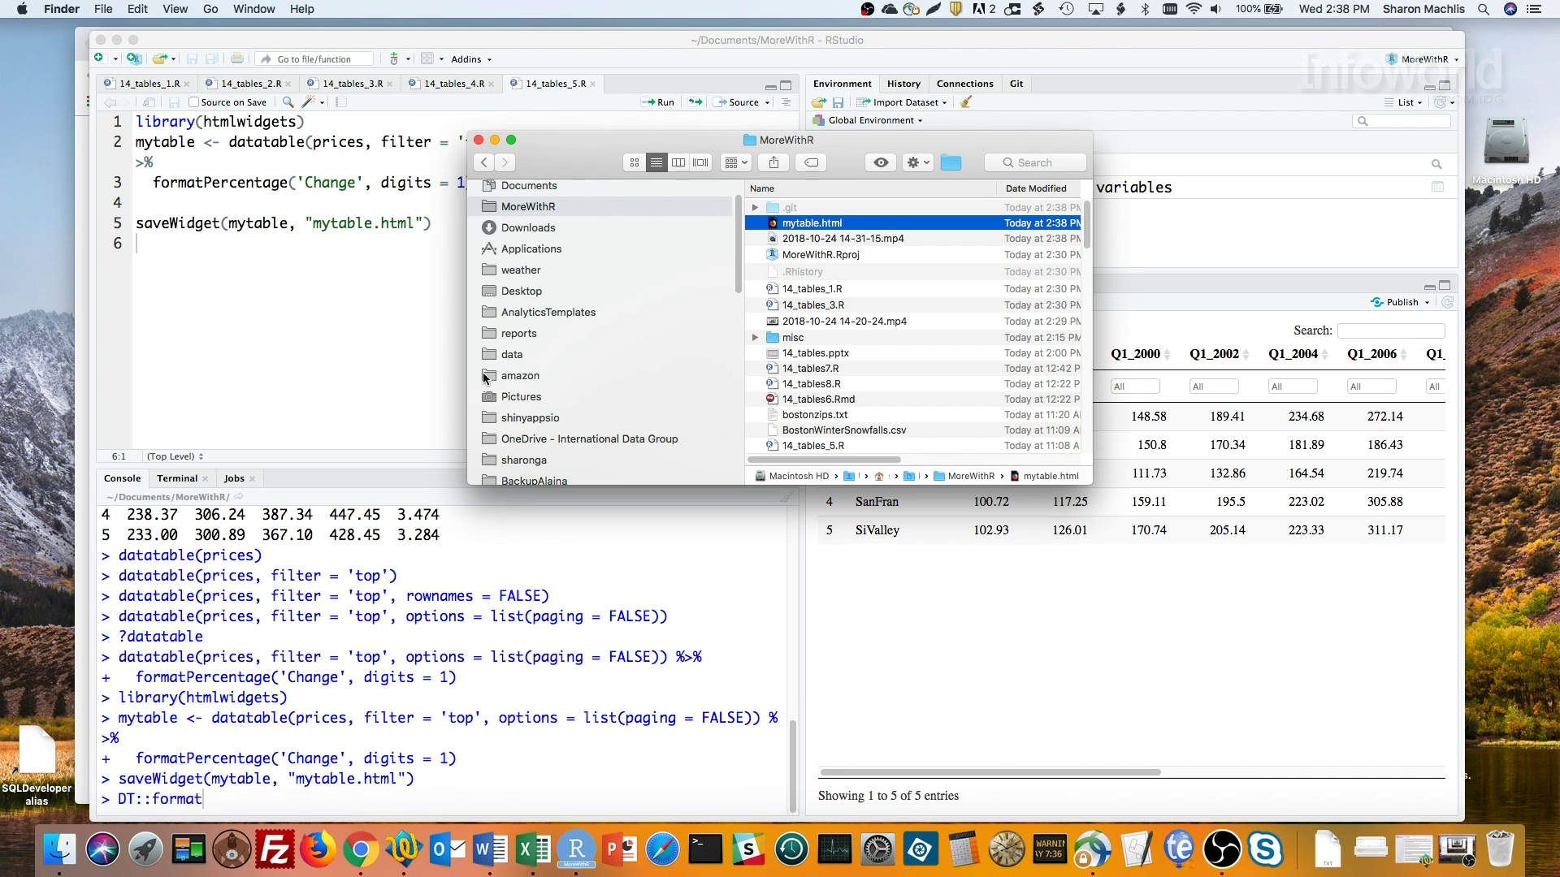
Step: Open mytable.html in Chrome to view the five-row filterable table with percentage Change values
double_click(813, 226)
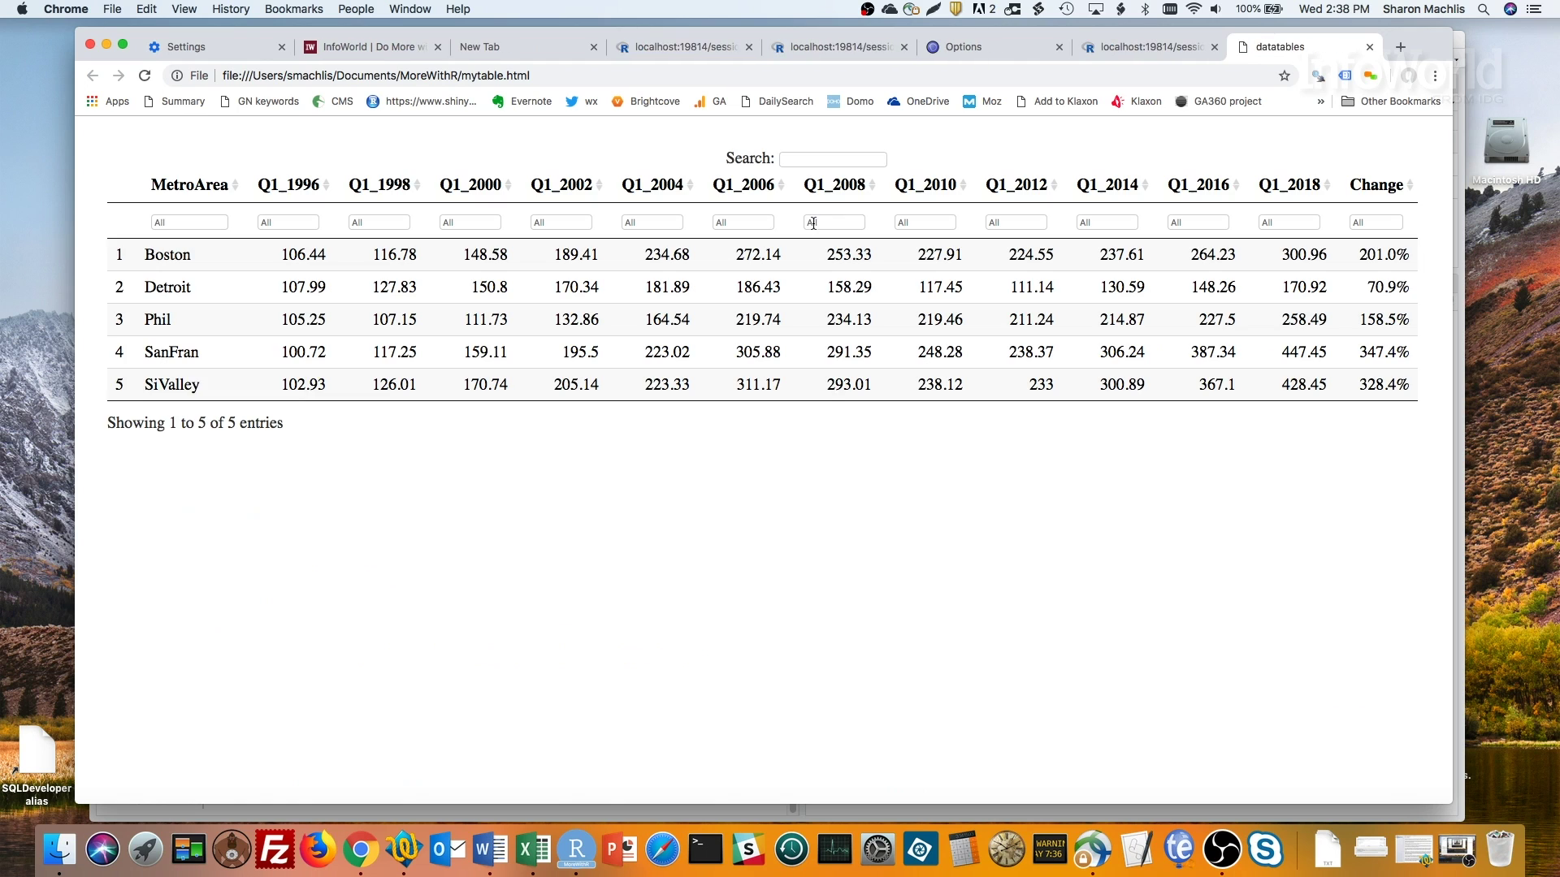